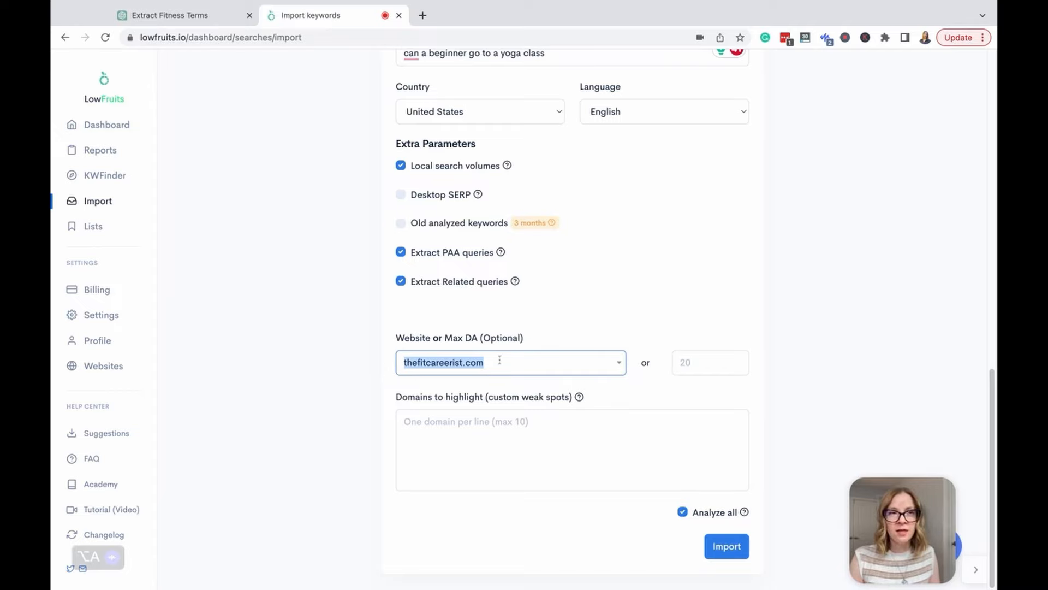
pyautogui.press('BackSpace')
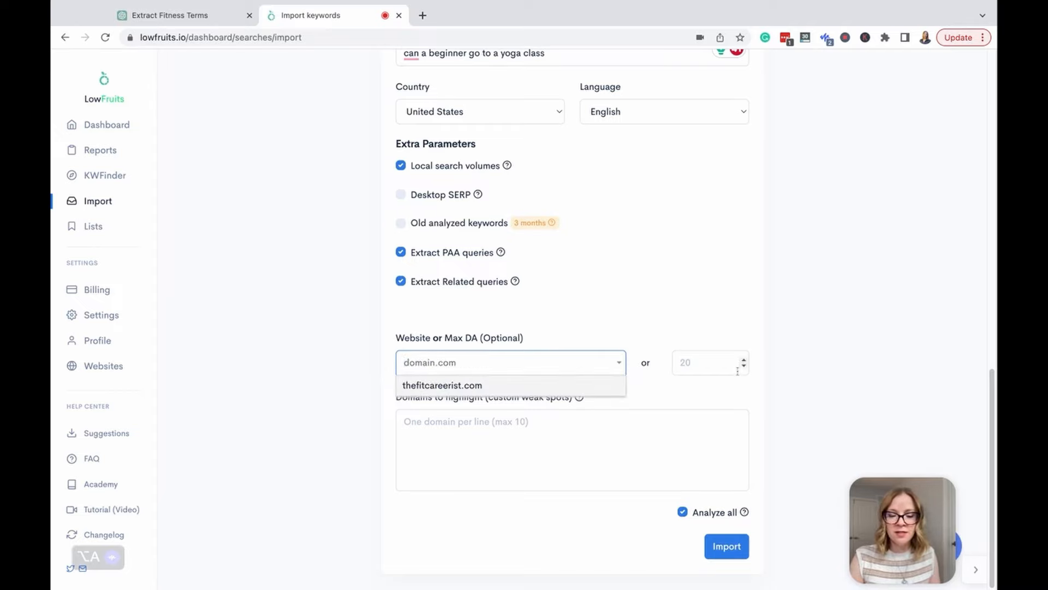
pyautogui.click(715, 363)
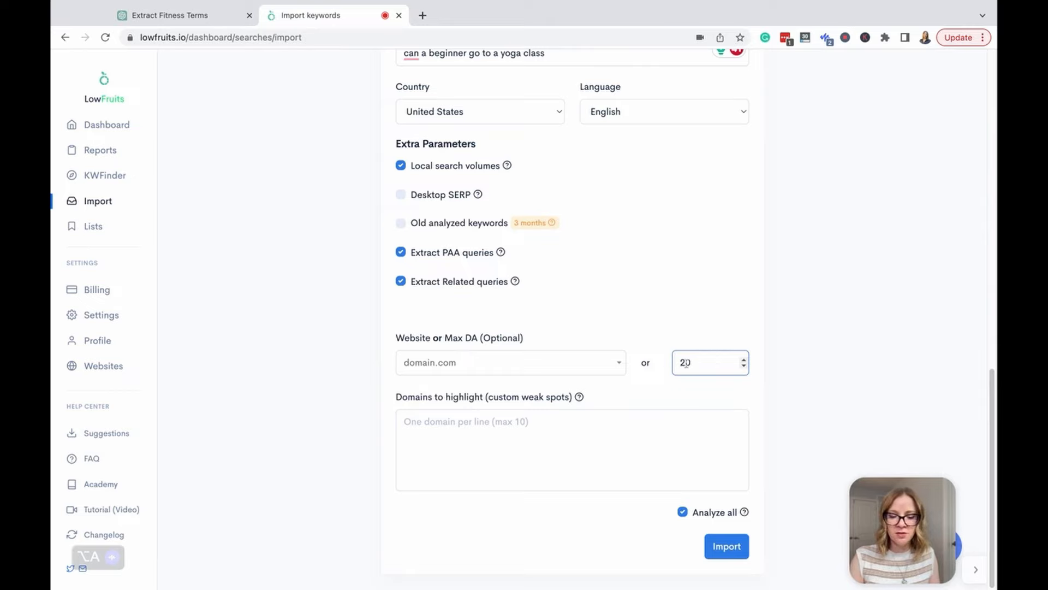
pyautogui.click(519, 367)
pyautogui.click(520, 381)
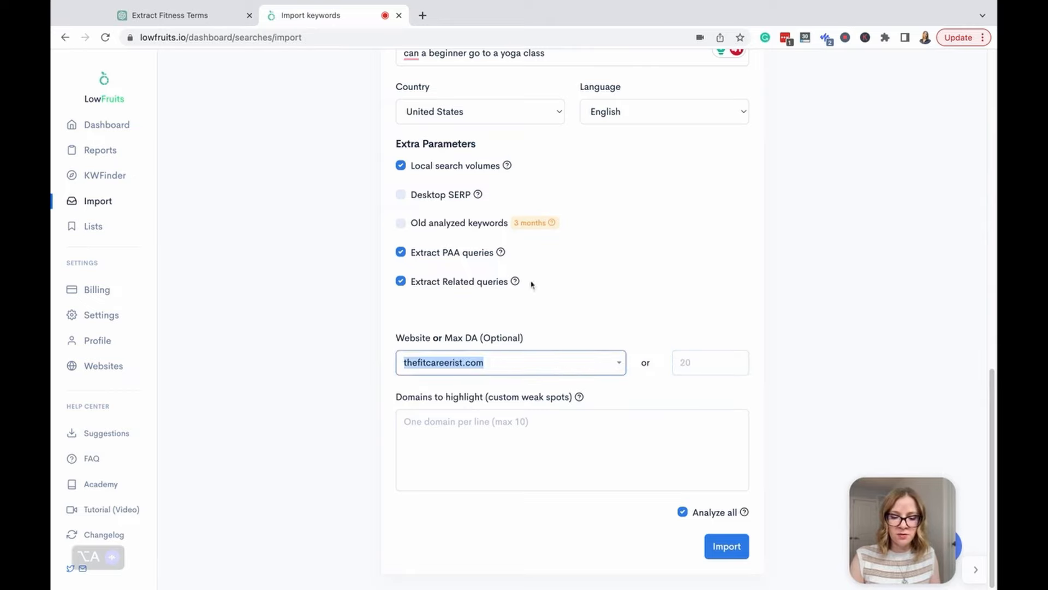
# Import the yoga keywords for analysis with thefitcareerist.com as the website
pyautogui.click(727, 547)
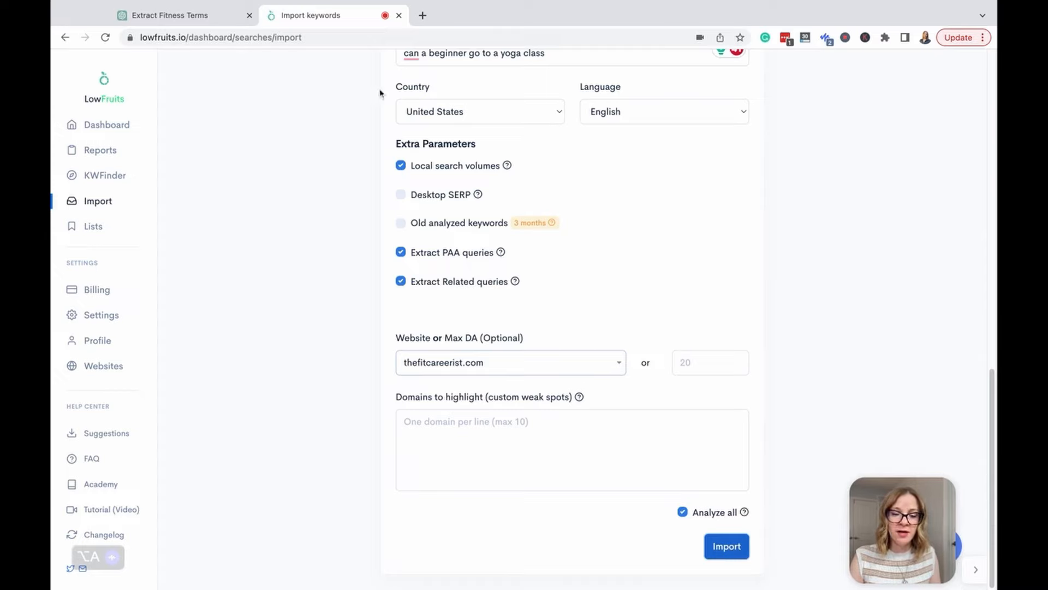
pyautogui.press('Return')
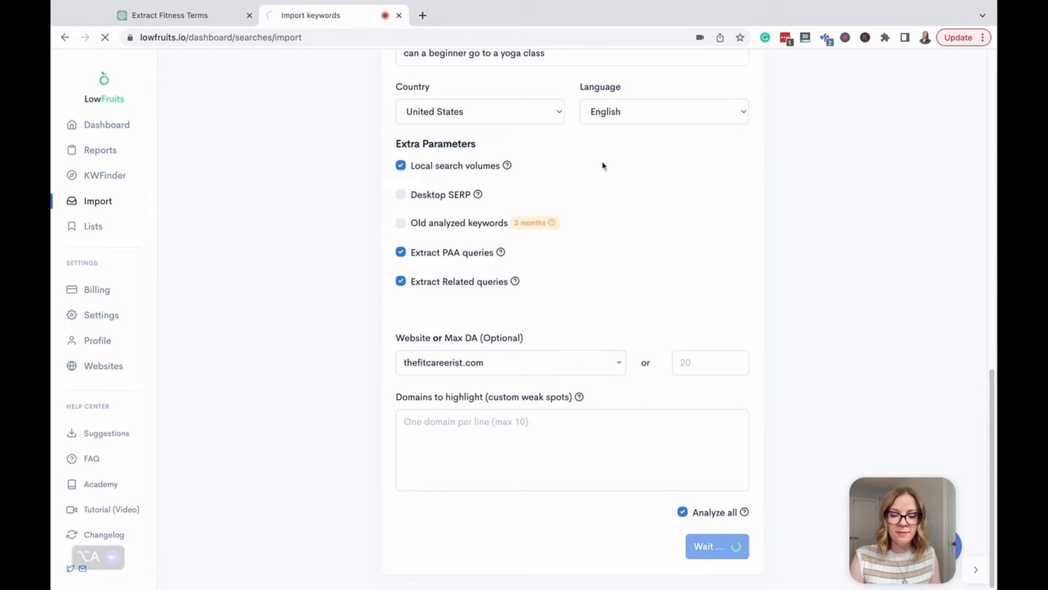
pyautogui.hotkey('alt', 'a')
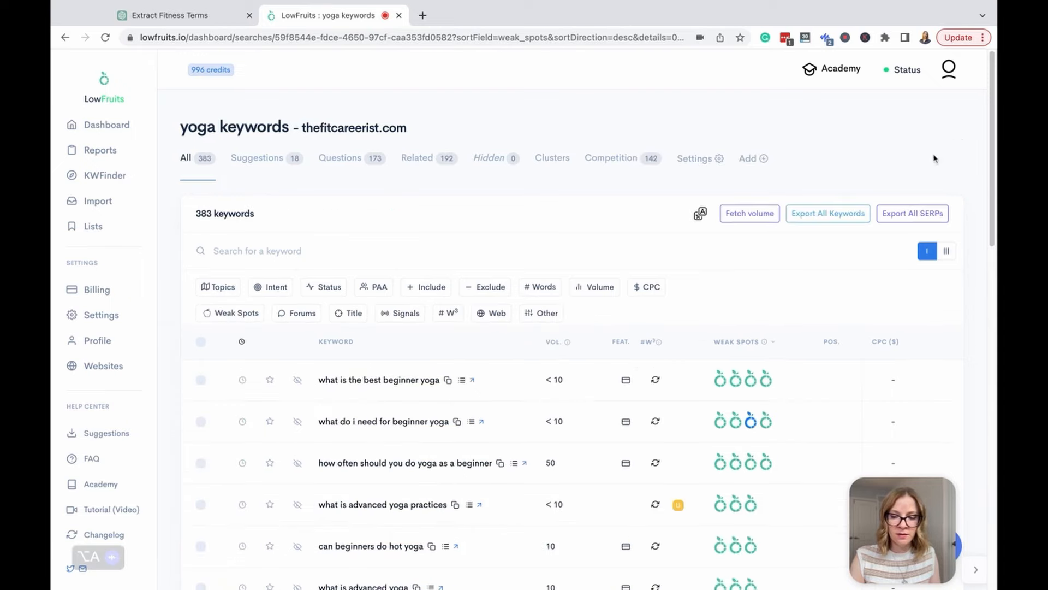
# Examine the yoga keyword results, comparing search volumes and weak spots and checking which sites rank for the first keyword
pyautogui.scroll(-4, 991, 113)
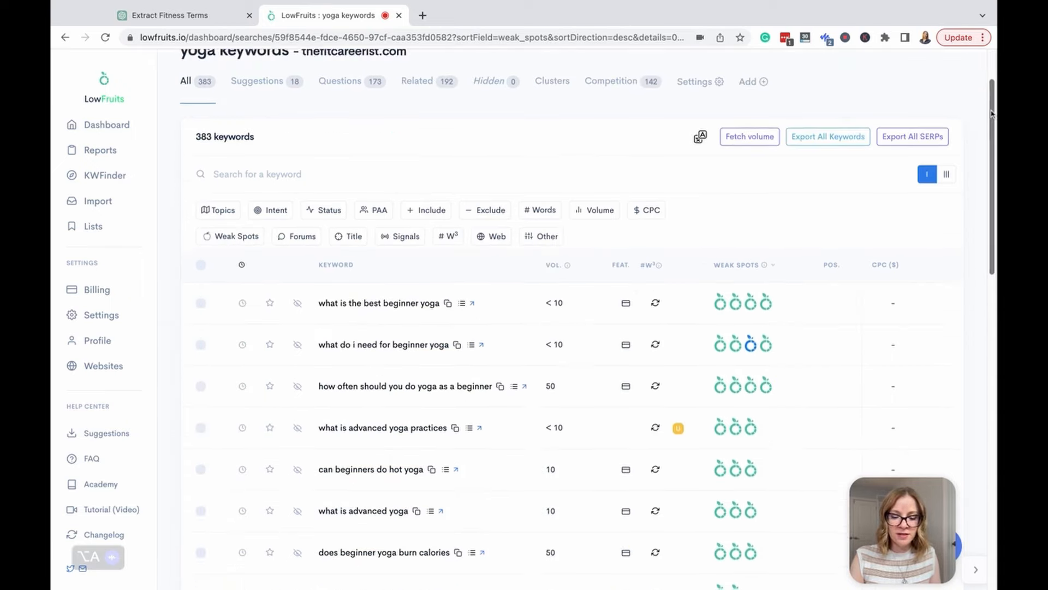
pyautogui.scroll(-10, 991, 113)
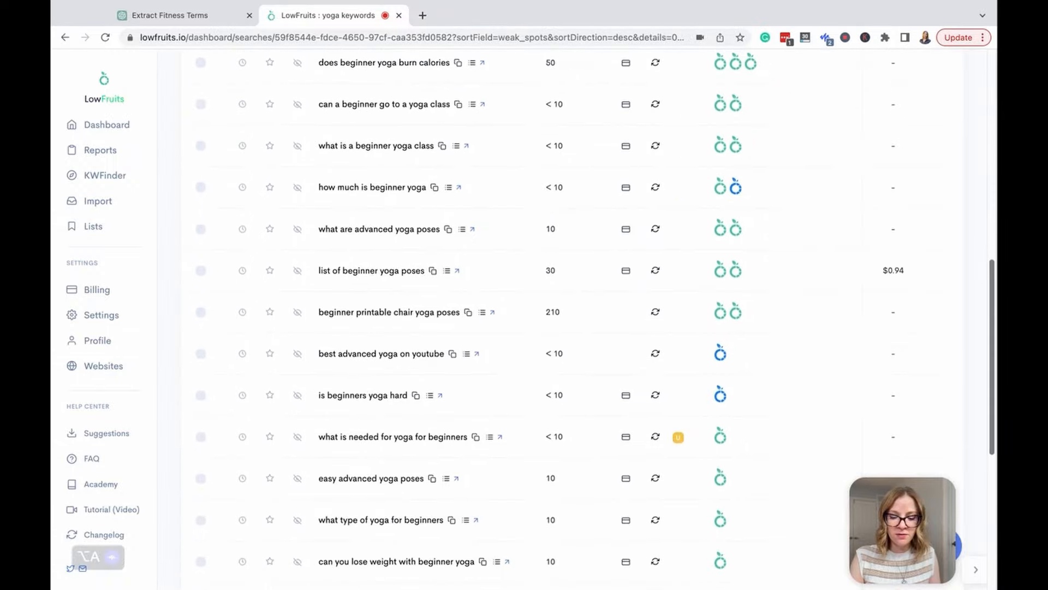
pyautogui.scroll(-4, 579, 318)
pyautogui.scroll(8, 579, 318)
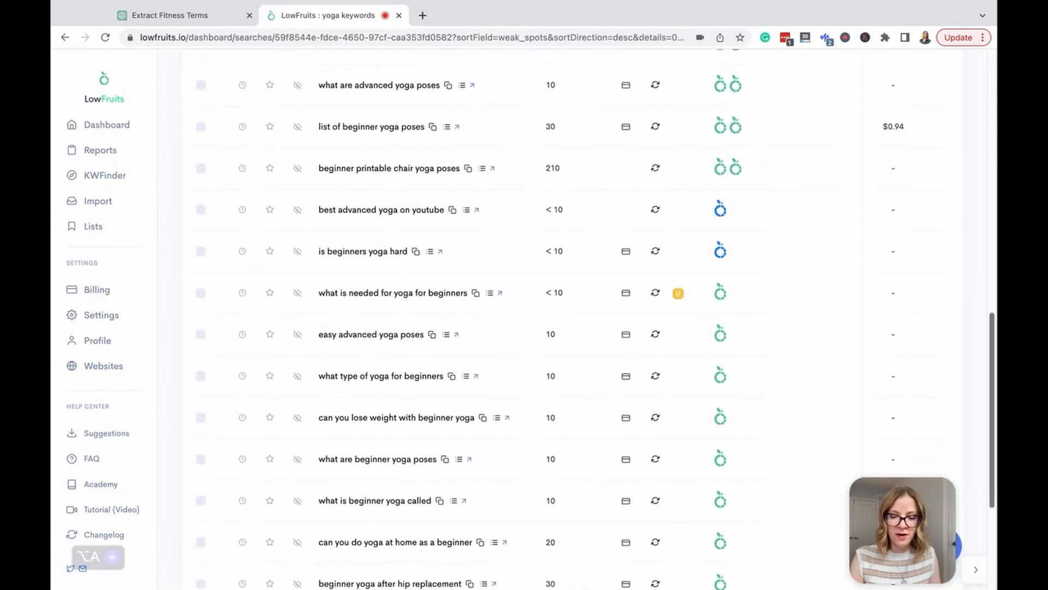
pyautogui.scroll(4, 578, 318)
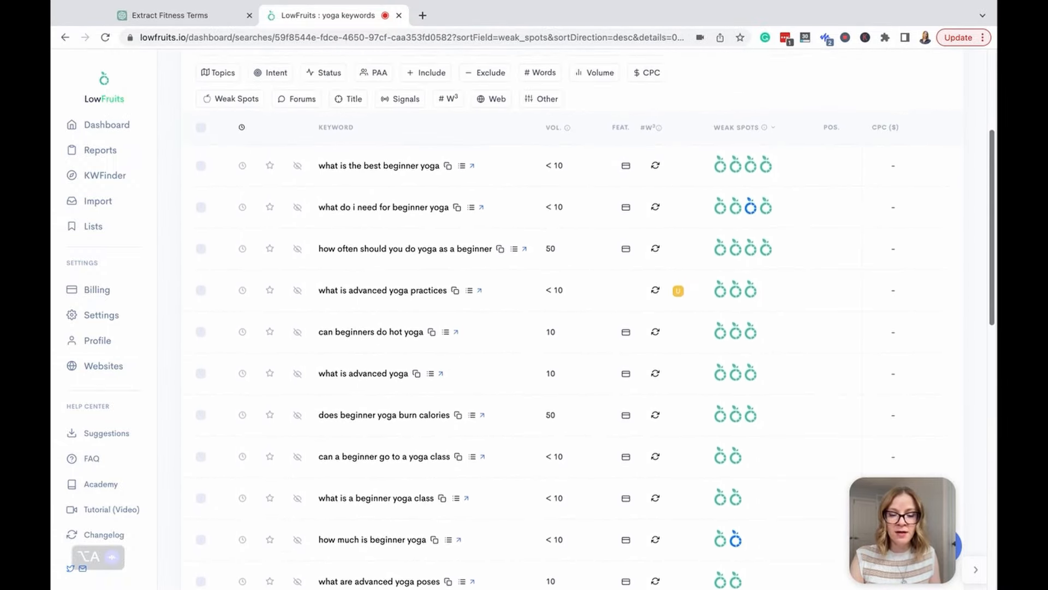
pyautogui.scroll(1, 796, 216)
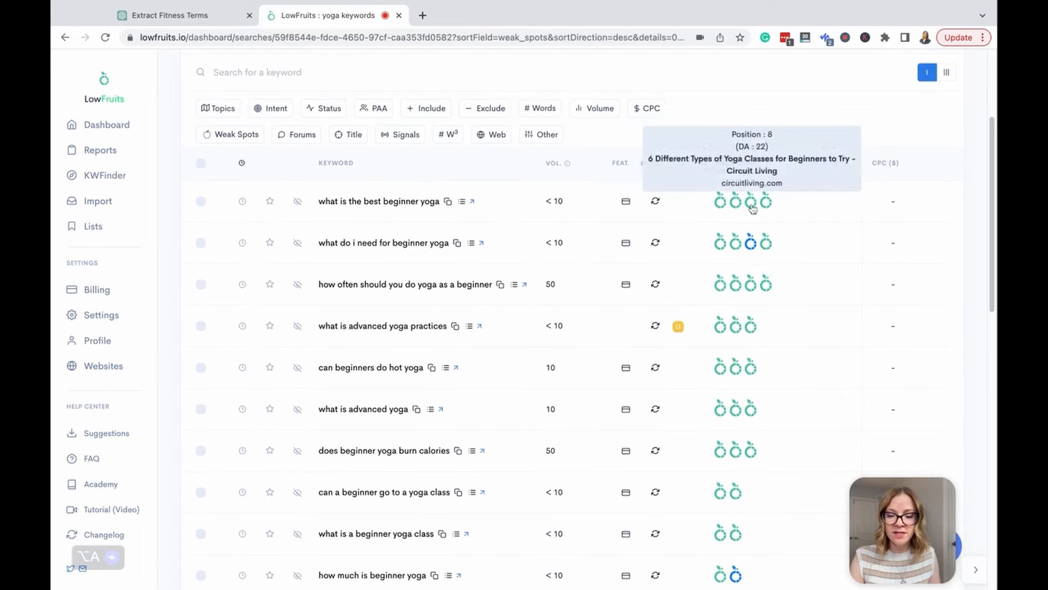
pyautogui.moveTo(770, 202)
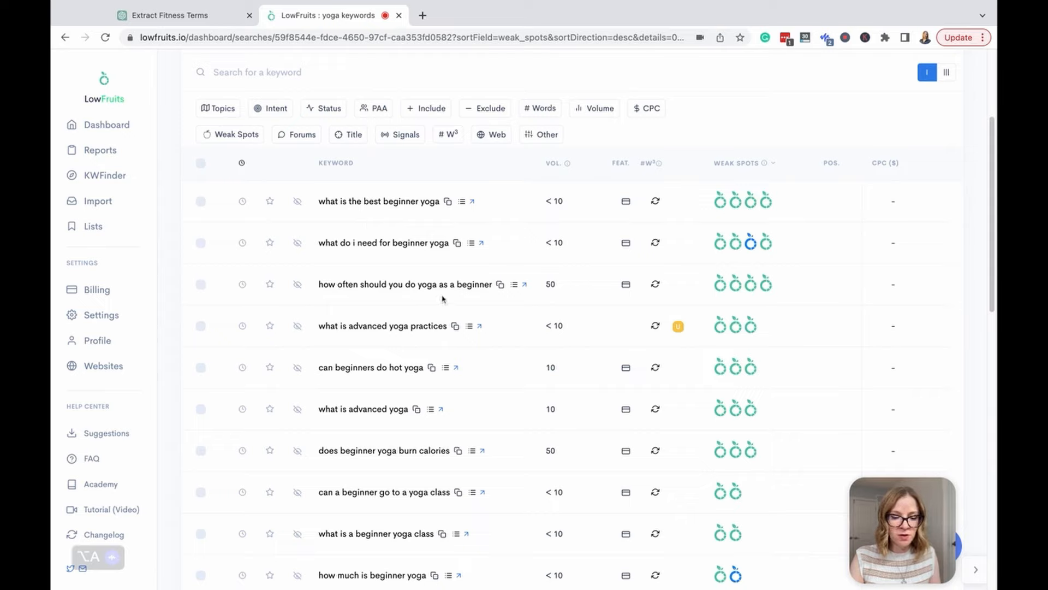
pyautogui.moveTo(992, 197); pyautogui.dragTo(991, 234)
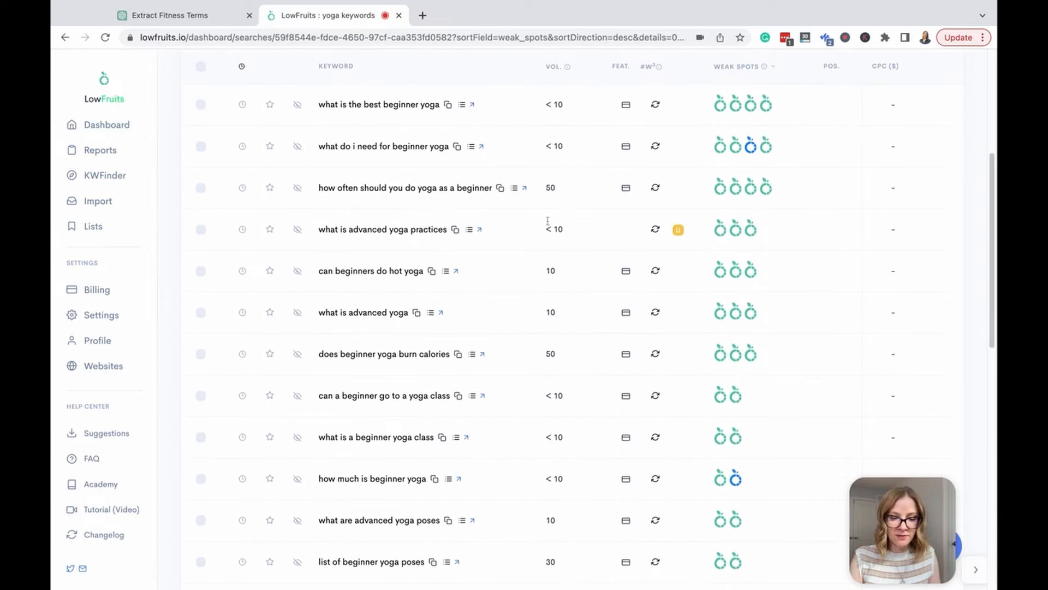
pyautogui.scroll(-6, 425, 305)
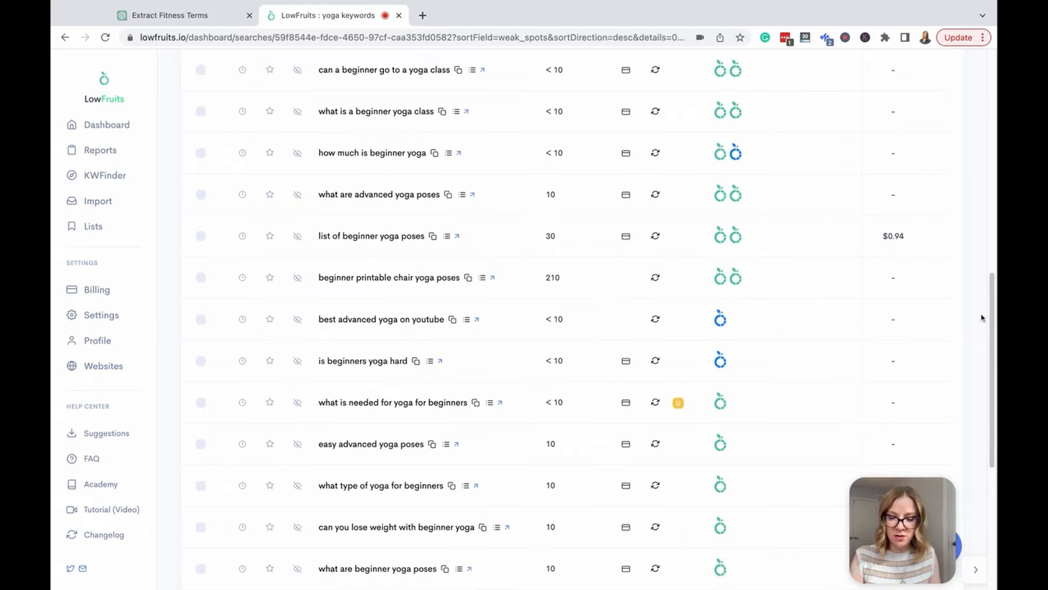
pyautogui.moveTo(992, 283); pyautogui.dragTo(993, 106)
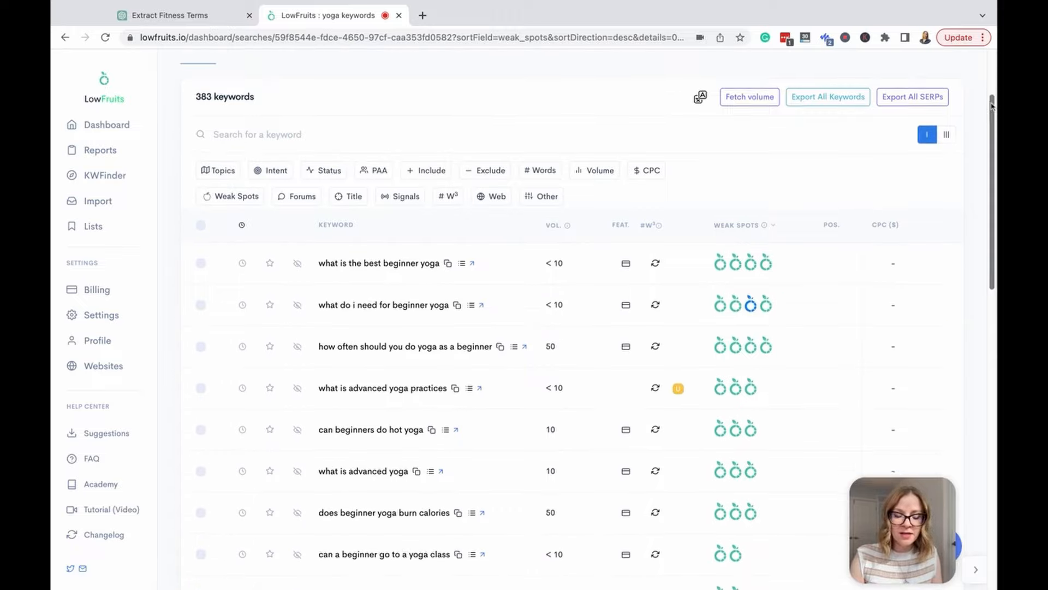
pyautogui.scroll(-15, 993, 105)
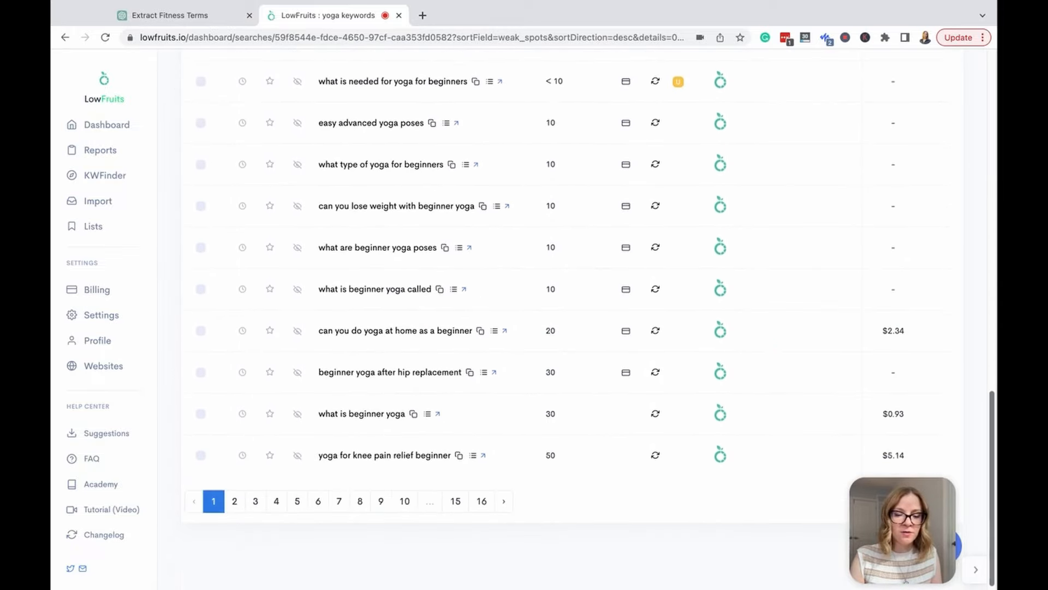
pyautogui.scroll(15, 201, 270)
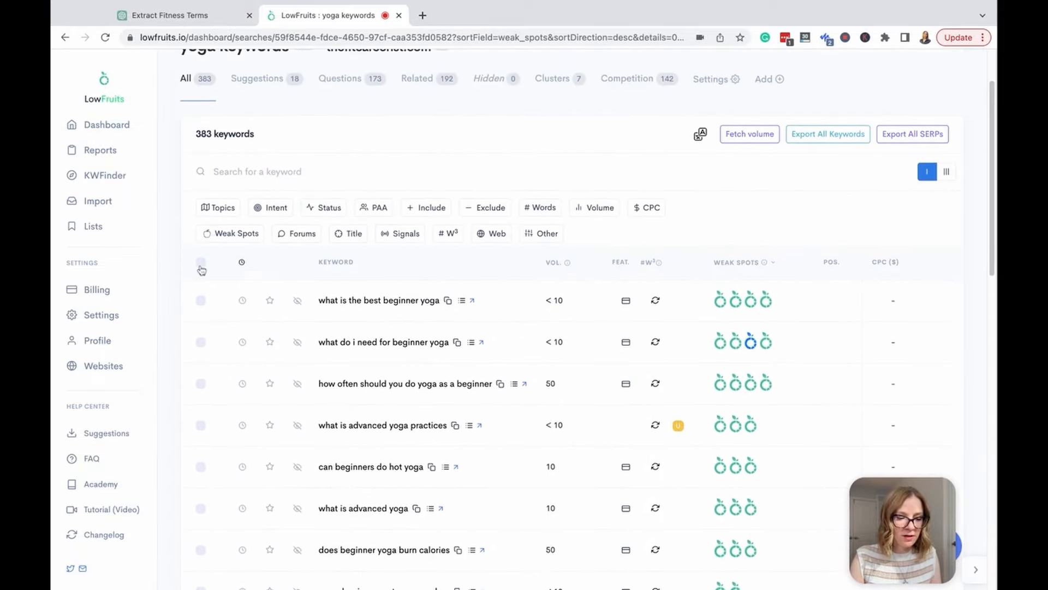
# Export all keywords on the current page and review the downloaded spreadsheet before returning to LowFruits
pyautogui.click(202, 269)
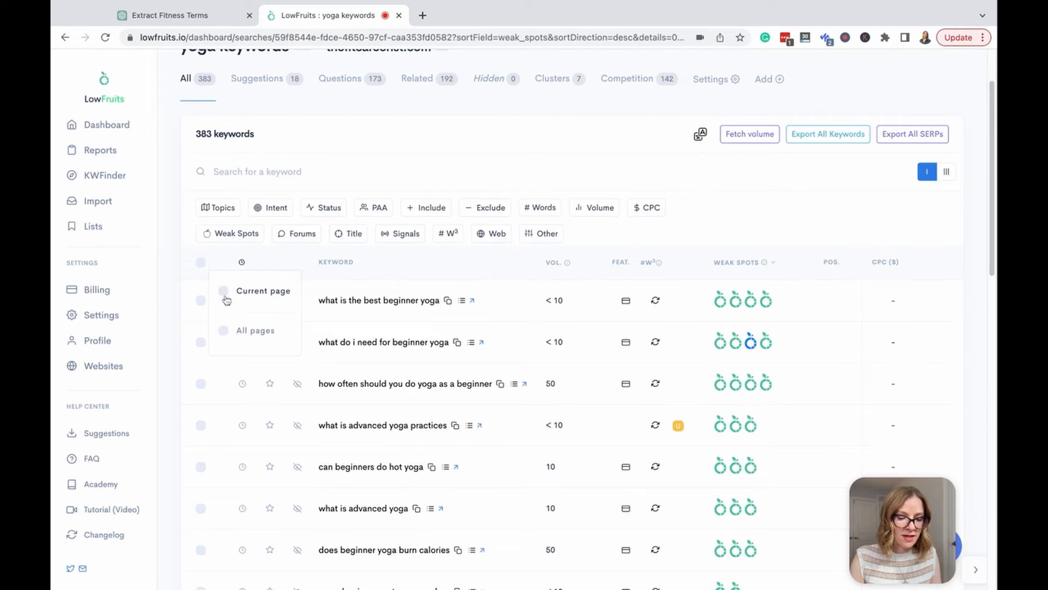
pyautogui.click(226, 295)
pyautogui.scroll(3, 831, 200)
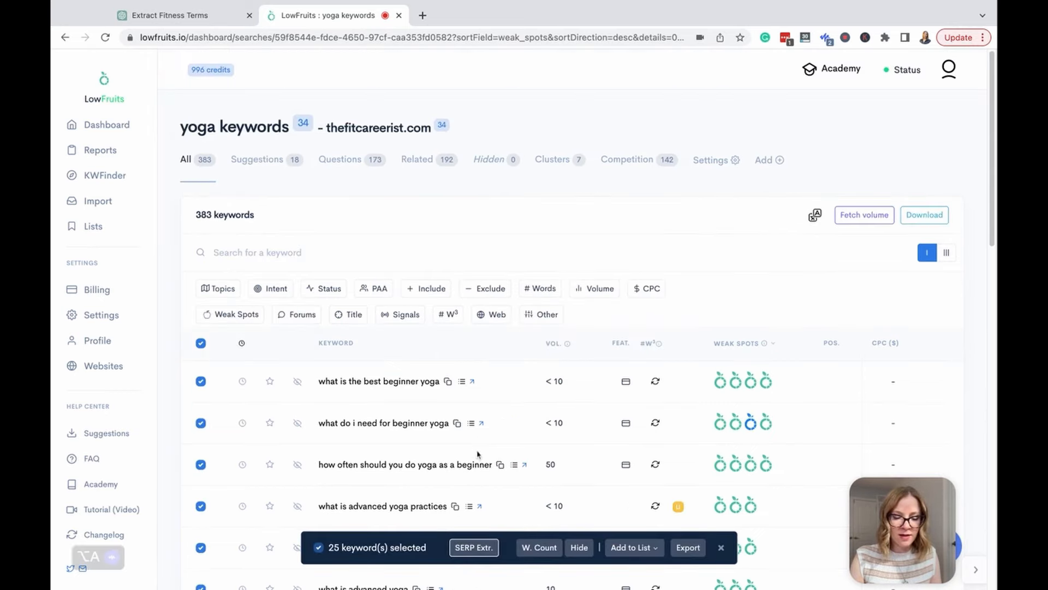
pyautogui.click(681, 548)
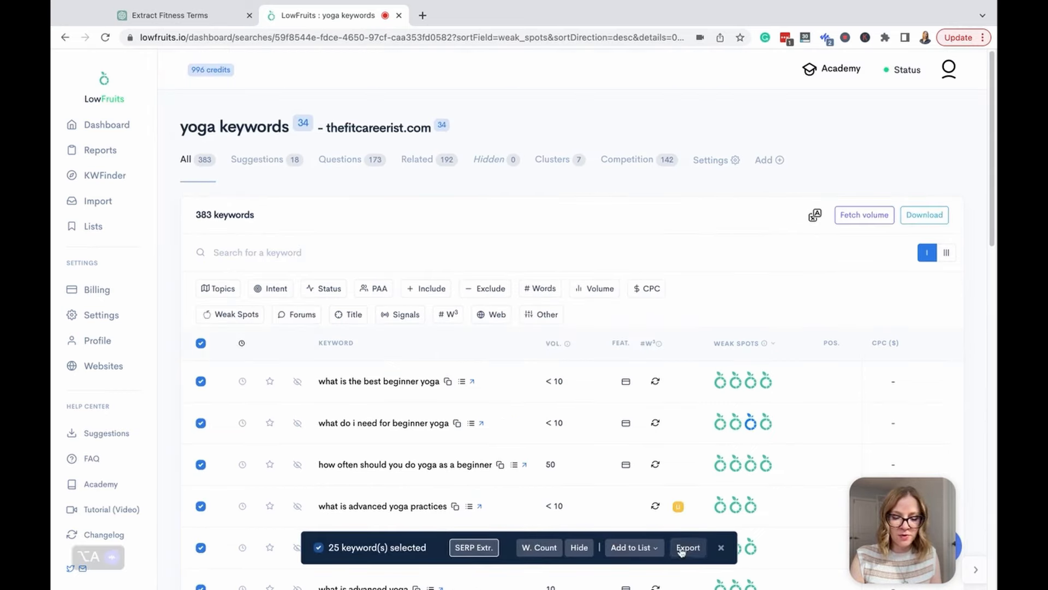
pyautogui.click(924, 214)
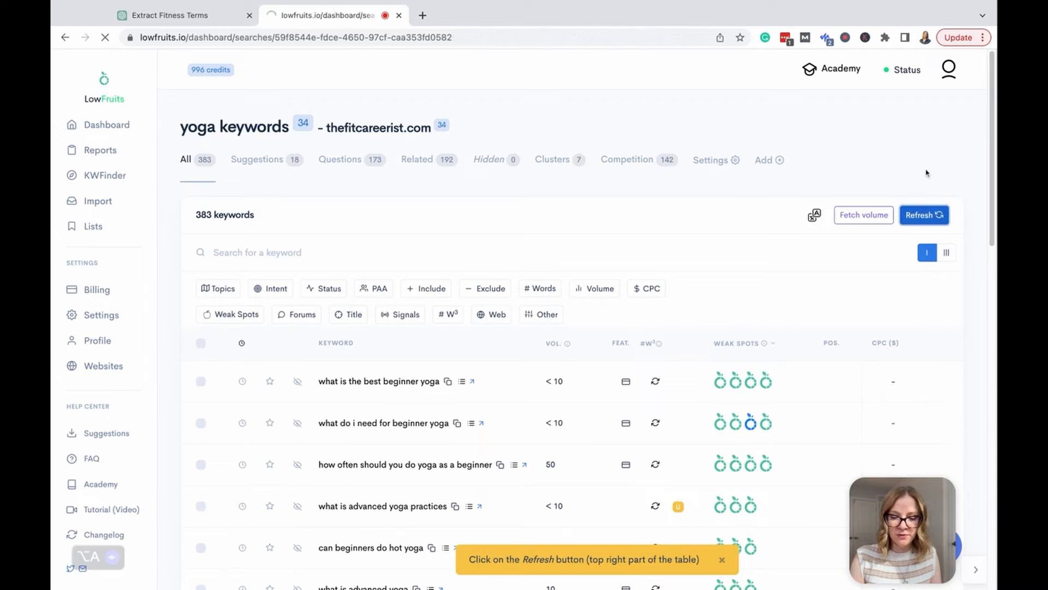
pyautogui.click(924, 214)
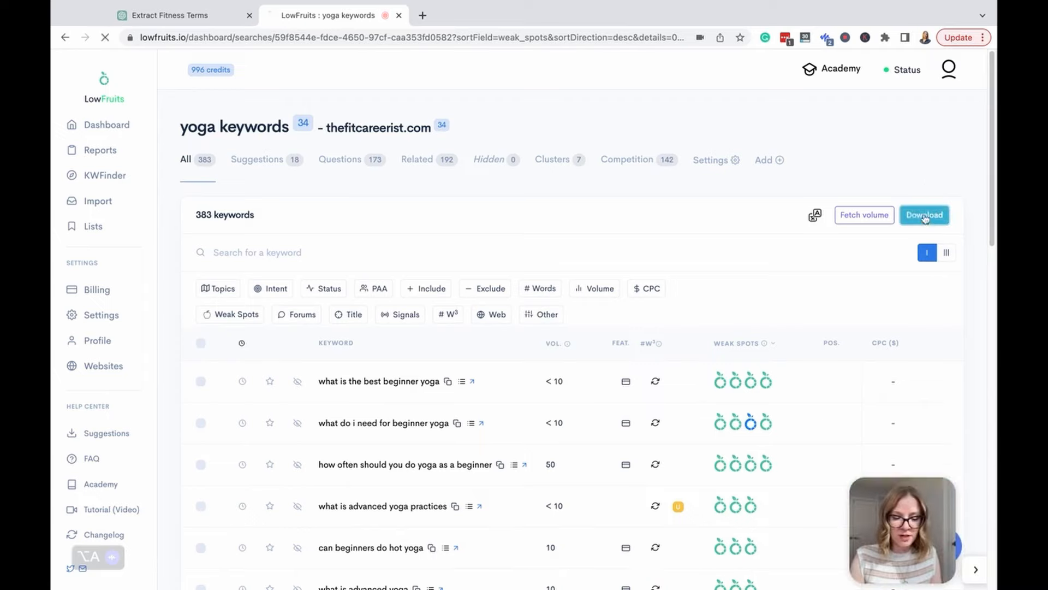
pyautogui.click(104, 574)
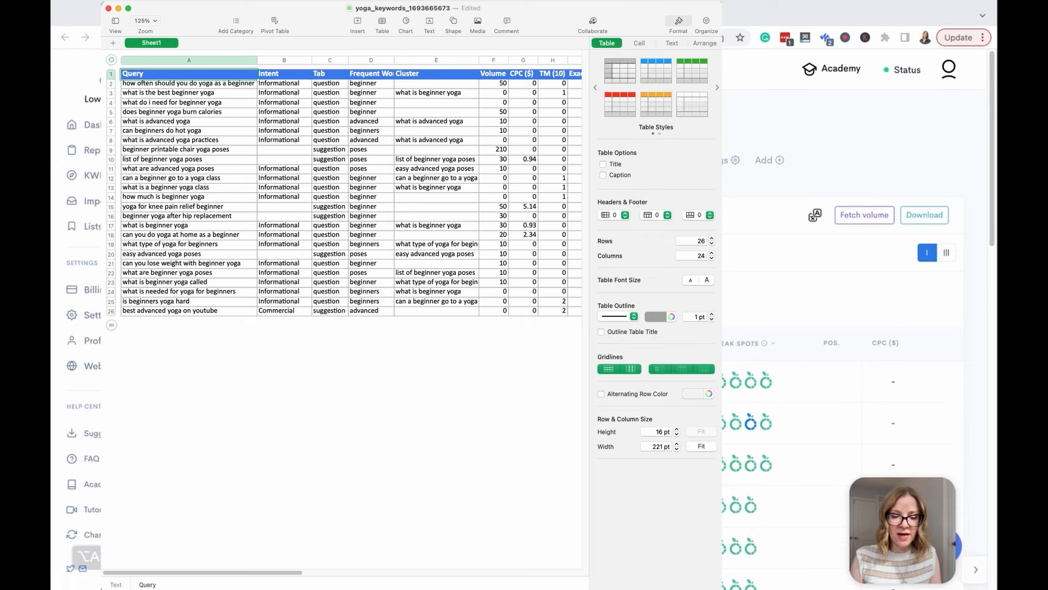
pyautogui.press('super+Tab')
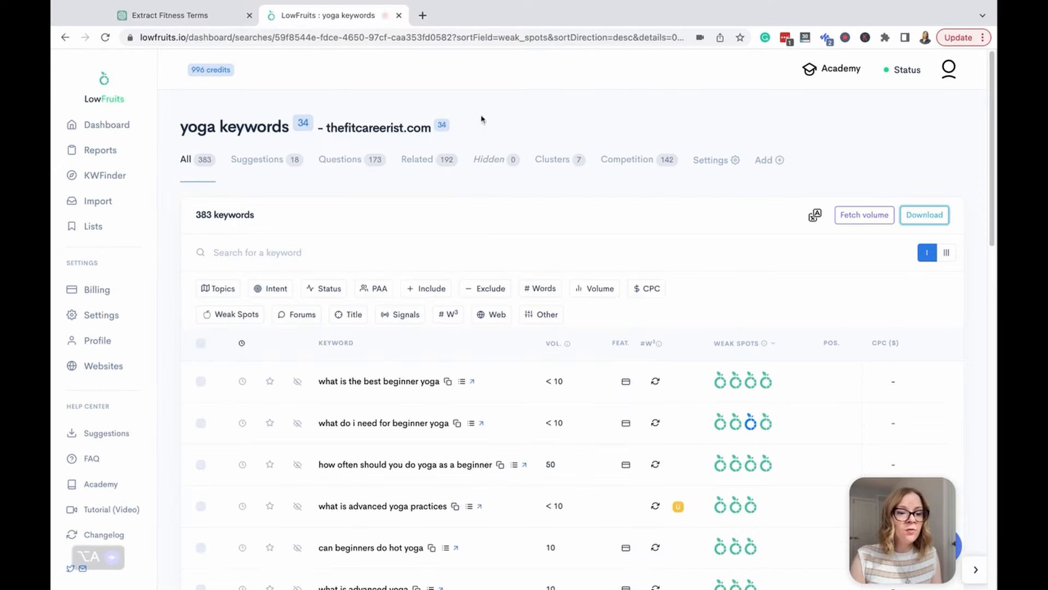
# Copy the word Easy from the ChatGPT list of common search words into the LowFruits Keyword Finder as the seed keyword
pyautogui.click(179, 12)
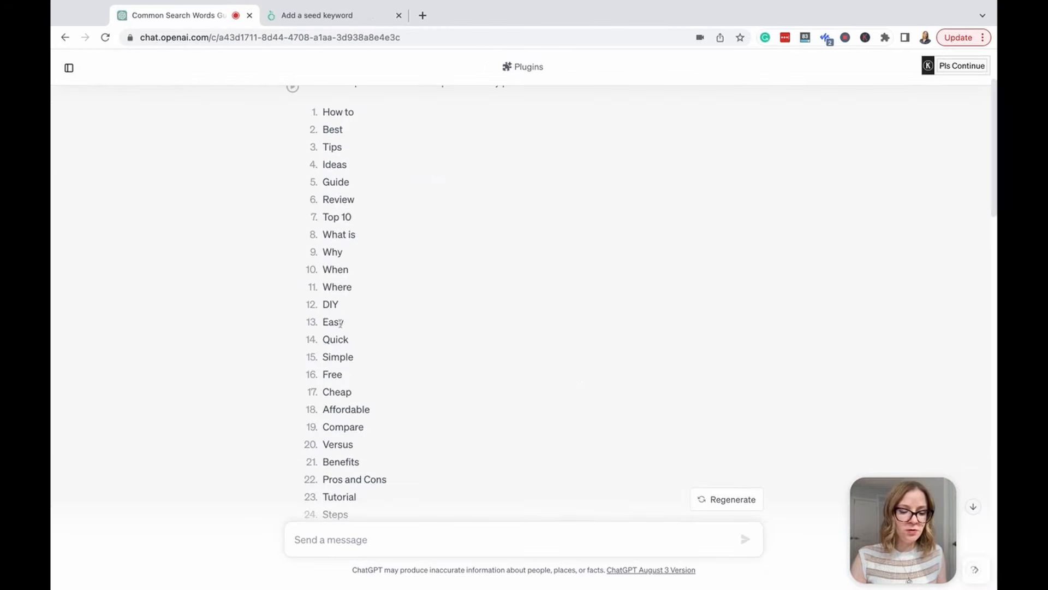
pyautogui.doubleClick(340, 323)
pyautogui.press('super+c')
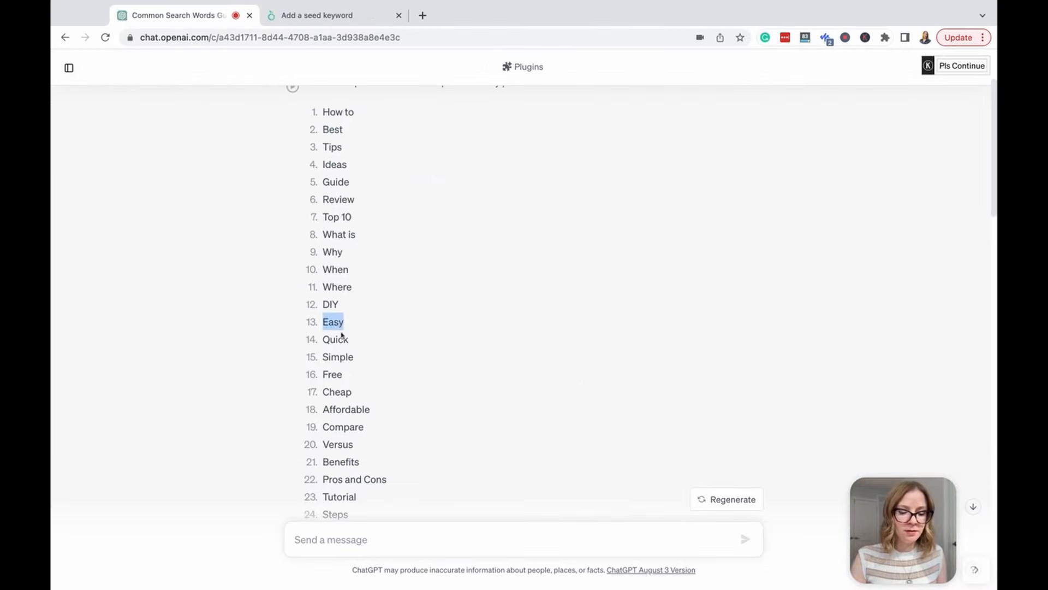
pyautogui.click(377, 17)
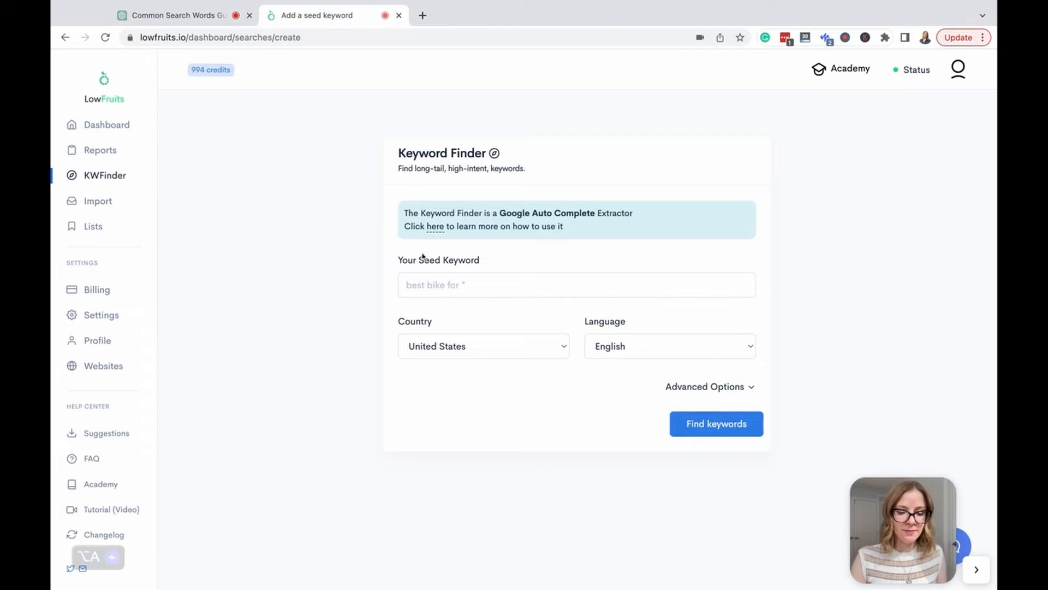
pyautogui.click(420, 285)
pyautogui.press('super+v')
# Copy Simple from the ChatGPT list and add it after Easy in the seed keyword, separated by a comma
pyautogui.click(186, 14)
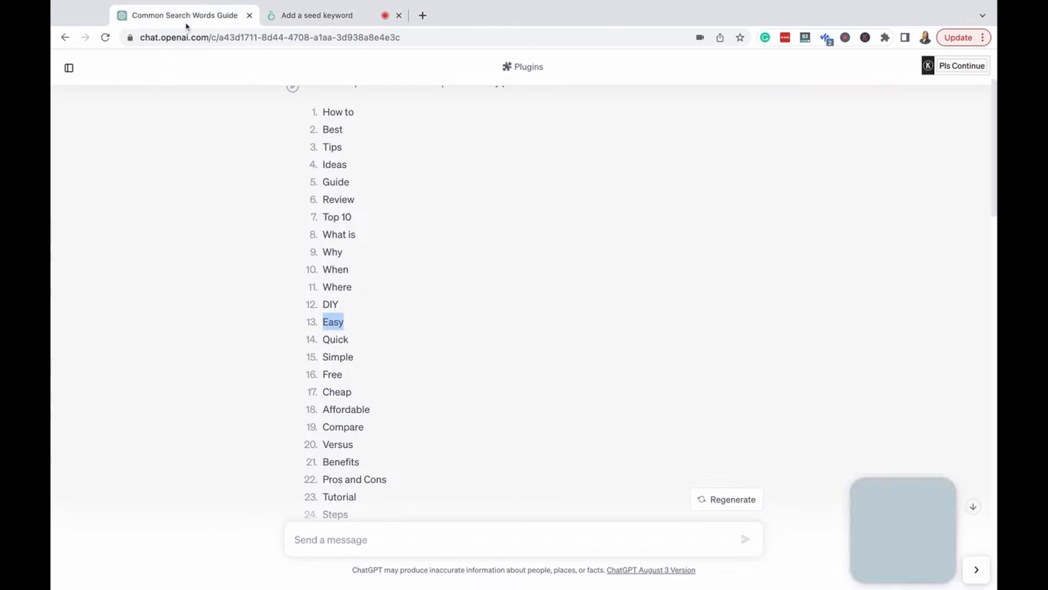
pyautogui.doubleClick(337, 357)
pyautogui.press('super+c')
pyautogui.click(350, 16)
pyautogui.write(',')
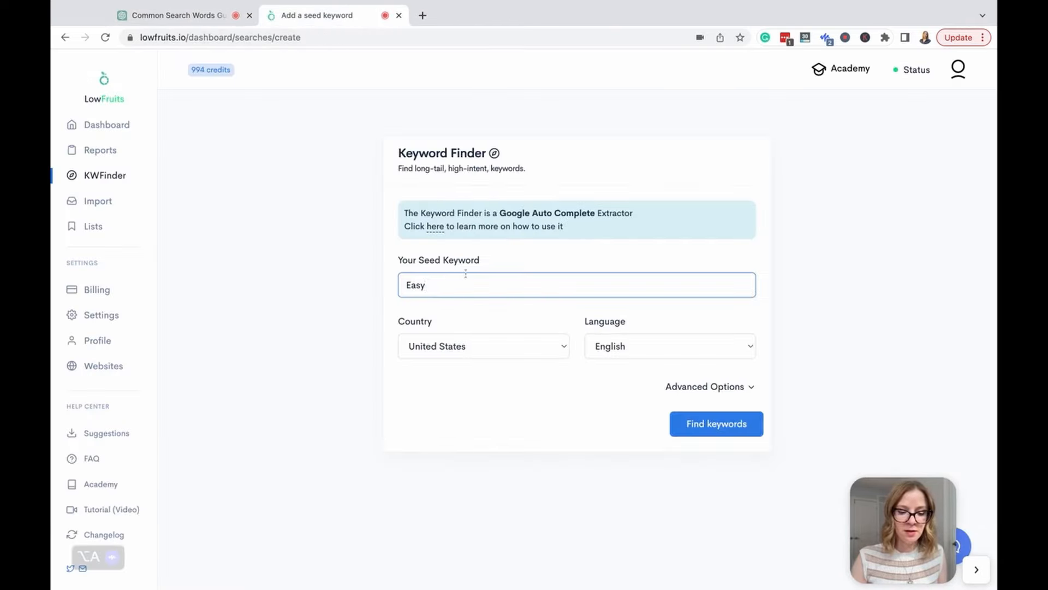
pyautogui.press('super+v')
# Find keywords for the two seed words and access all keyword ideas with the free option
pyautogui.click(703, 425)
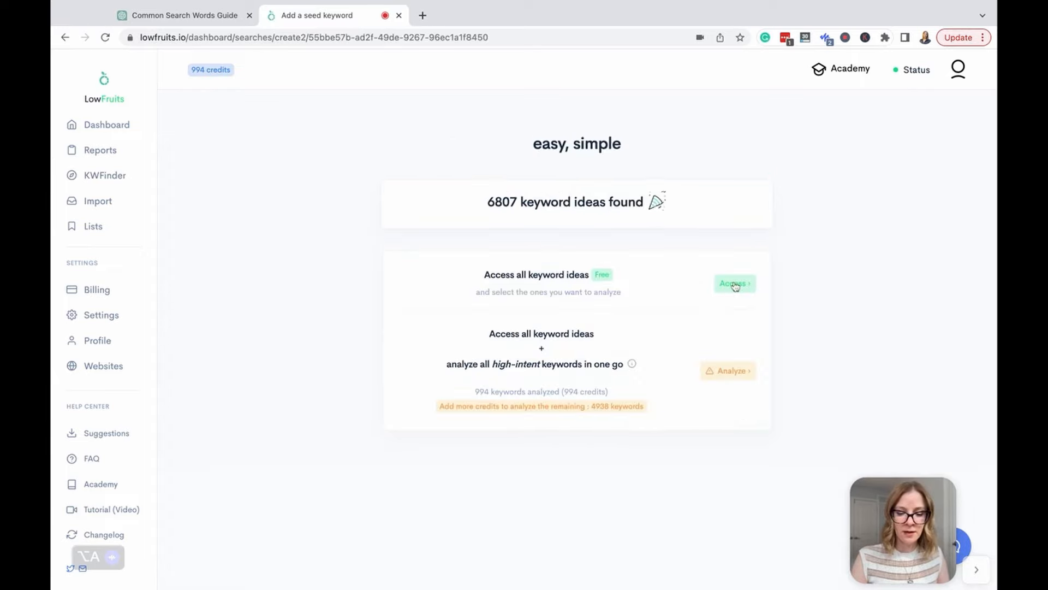
pyautogui.click(734, 283)
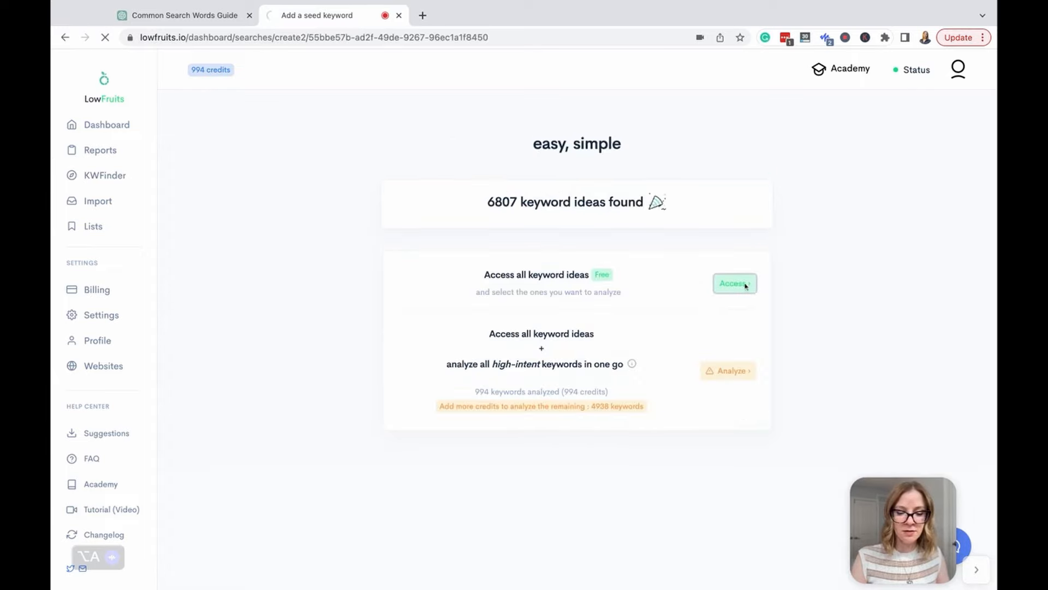
pyautogui.click(793, 215)
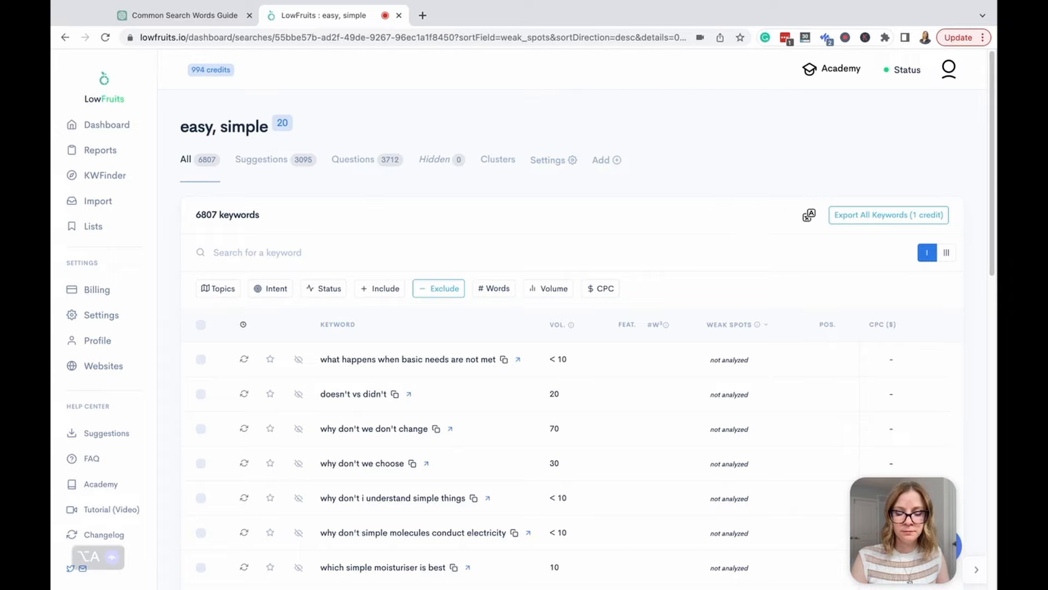
# Export all keywords of the easy, simple report and download the spreadsheet
pyautogui.click(868, 221)
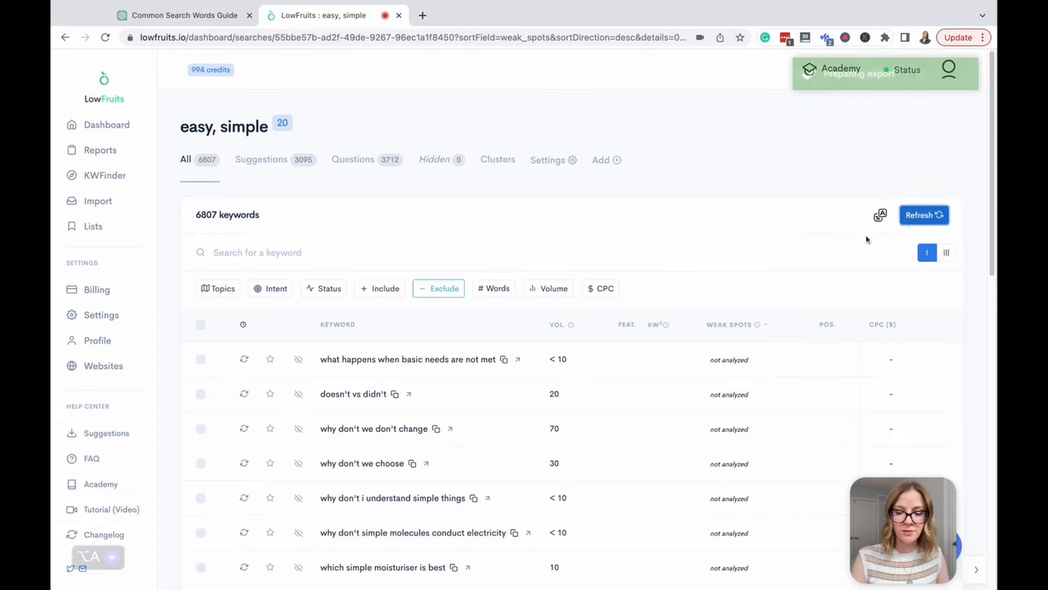
pyautogui.click(917, 223)
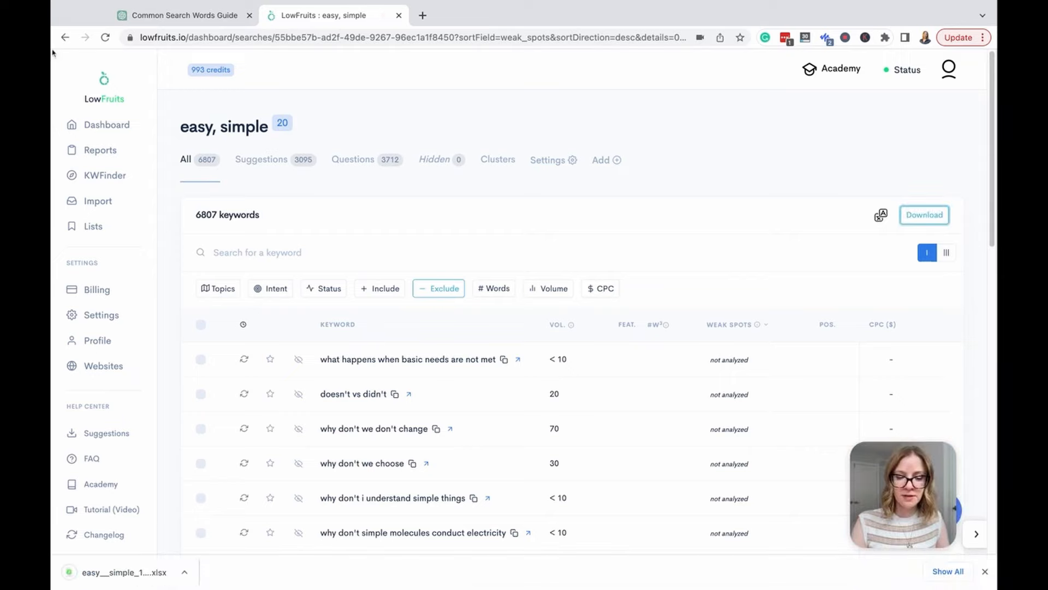
# Attach the easy, simple spreadsheet in ChatGPT and ask for a new report extracting only fitness-related terms, considering context and keeping all columns
pyautogui.click(179, 12)
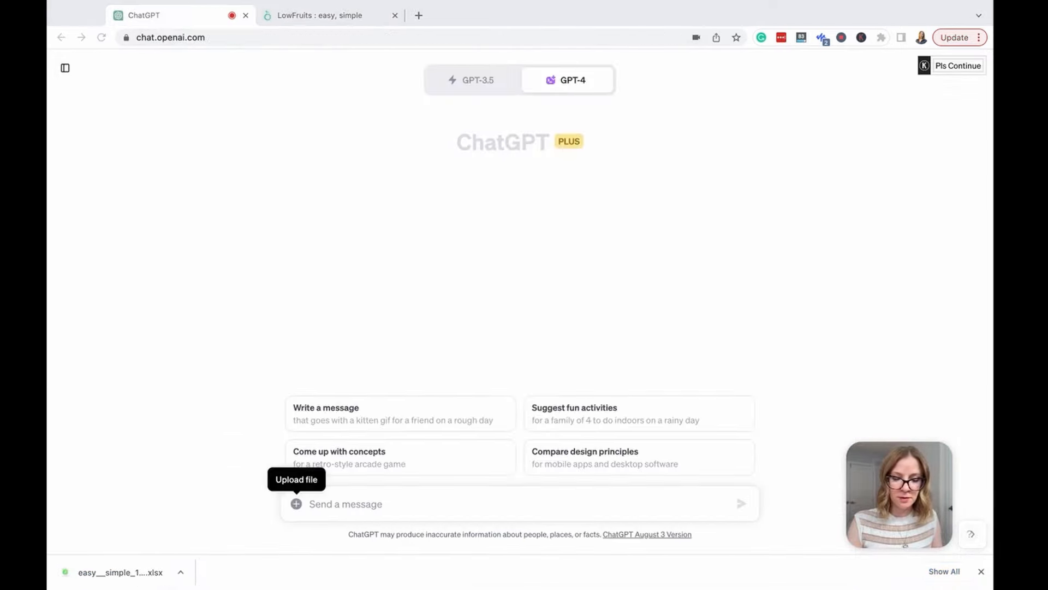
pyautogui.click(264, 515)
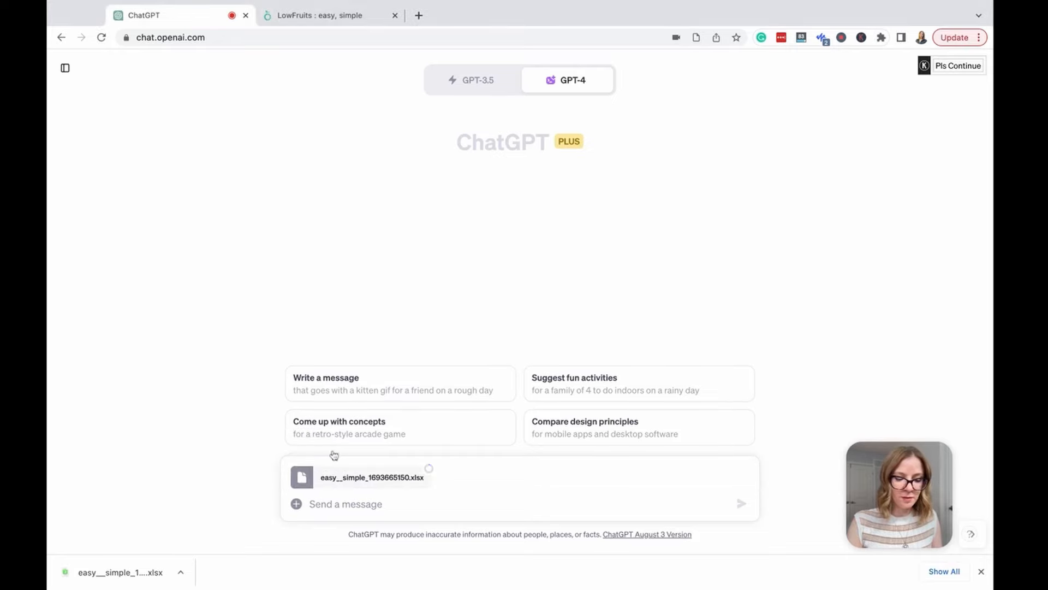
pyautogui.click(344, 499)
pyautogui.write('please see attached report and create a new report that extracts any terms that are related to fitness. Use common terms related to fitness to do your analysis and extraction. Keep all the columns in the new report. Please consider the context of the search term to ensure that only fitness related terms are on the report.')
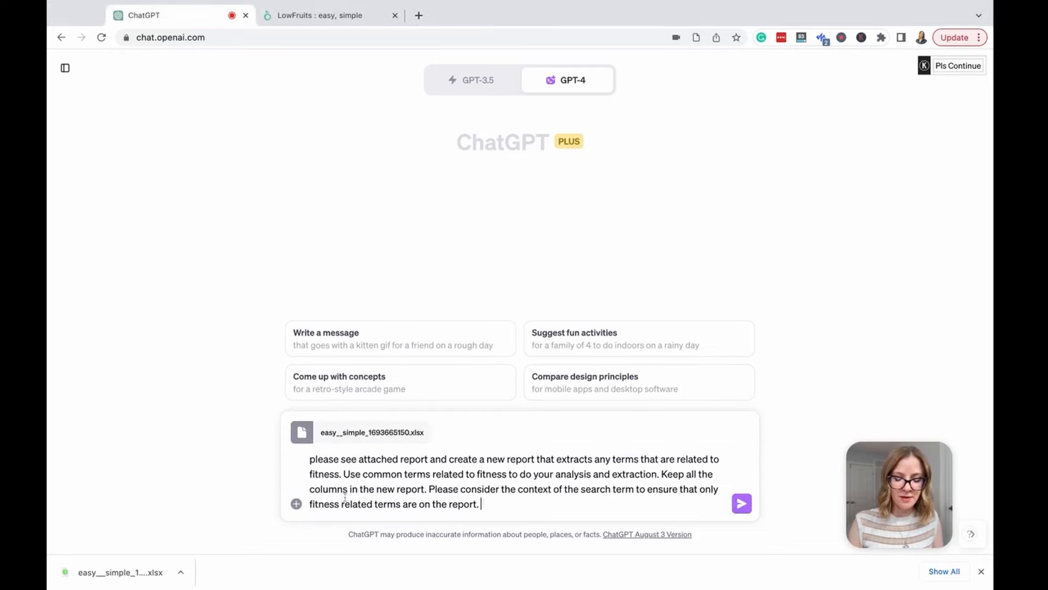
pyautogui.press('Return')
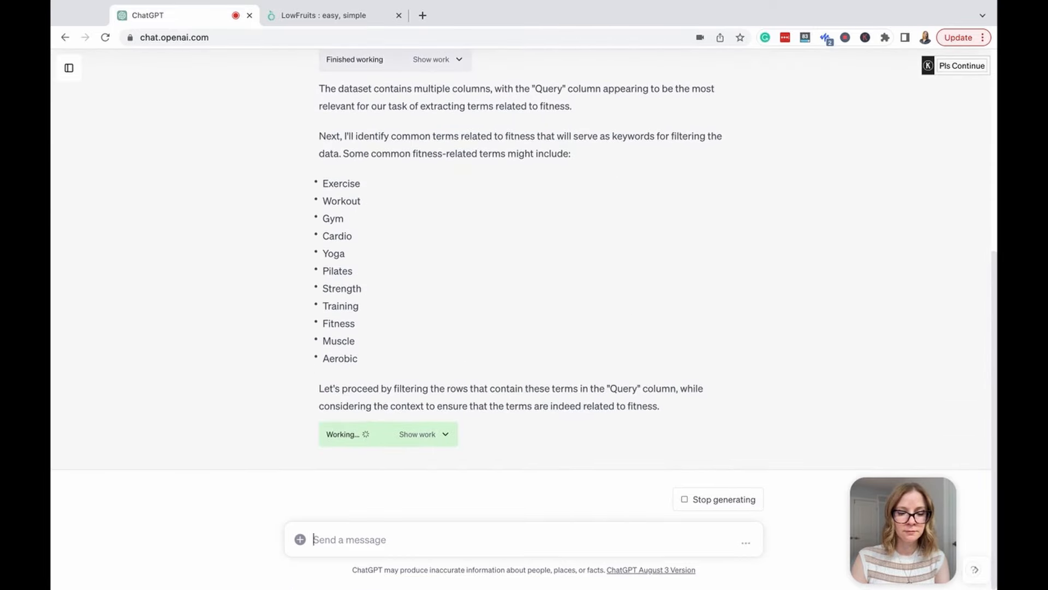
# Agree to save the filtered dataset as a new Excel report, then download and open the fitness-related queries report
pyautogui.write('yes')
pyautogui.press('Return')
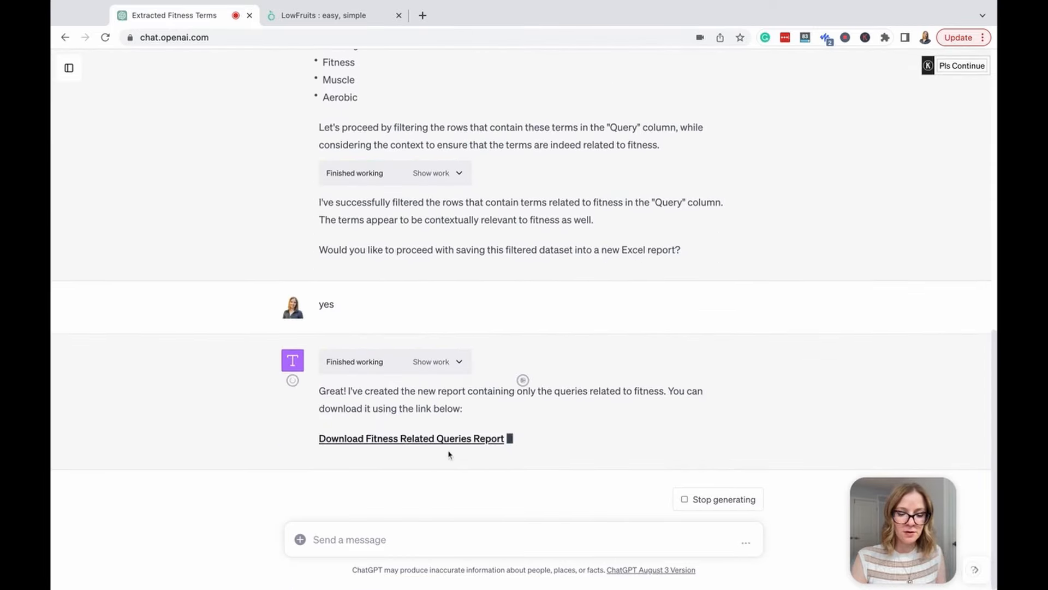
pyautogui.click(496, 440)
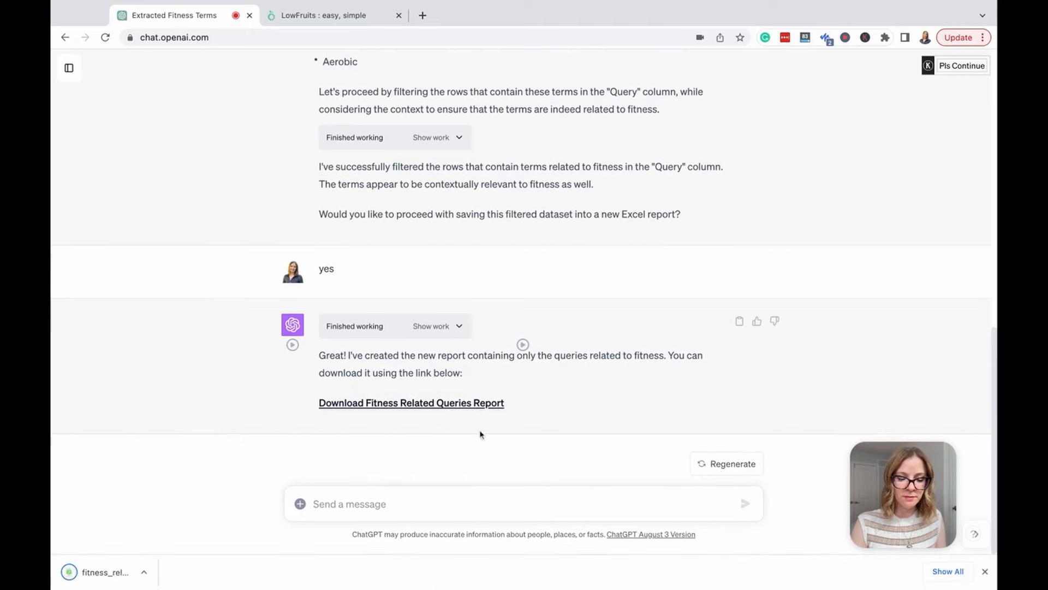
pyautogui.click(110, 581)
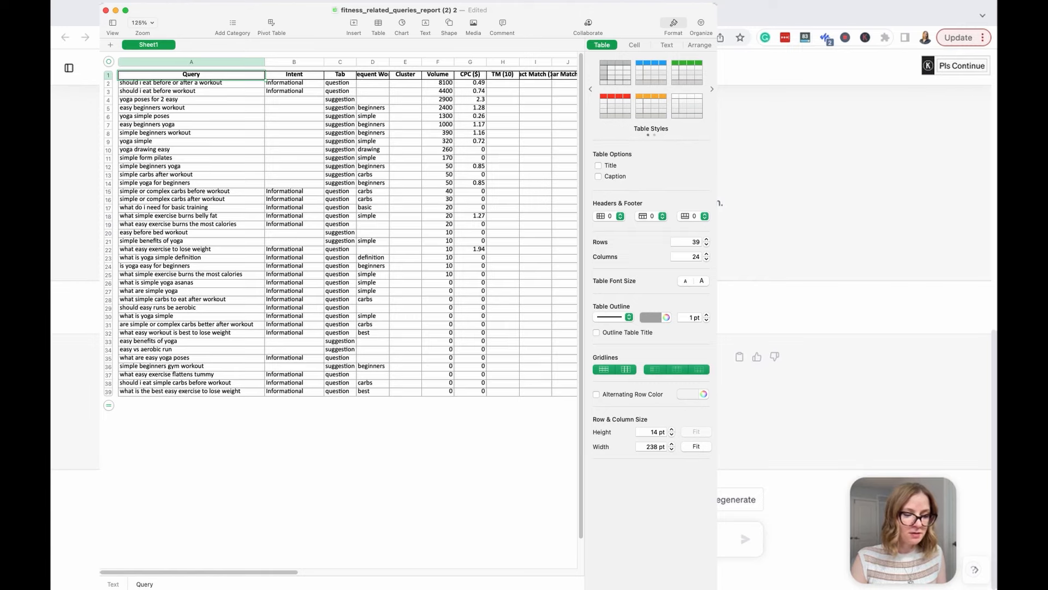
# Bring the fitness terms from the spreadsheet's Query column into LowFruits as the keywords of a new bulk import
pyautogui.press('super+Tab')
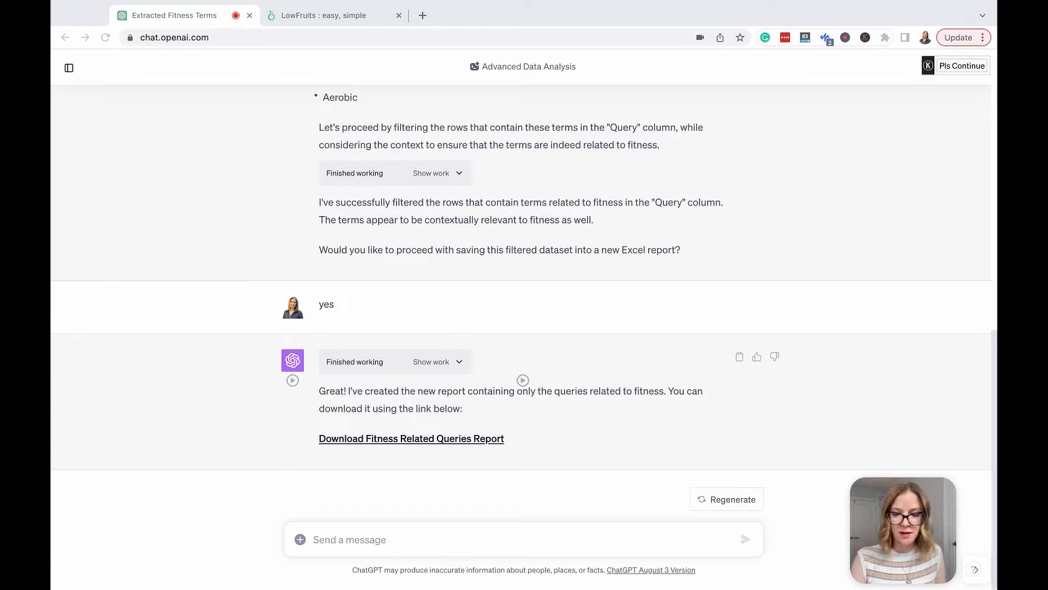
pyautogui.press('super+Tab')
pyautogui.click(321, 19)
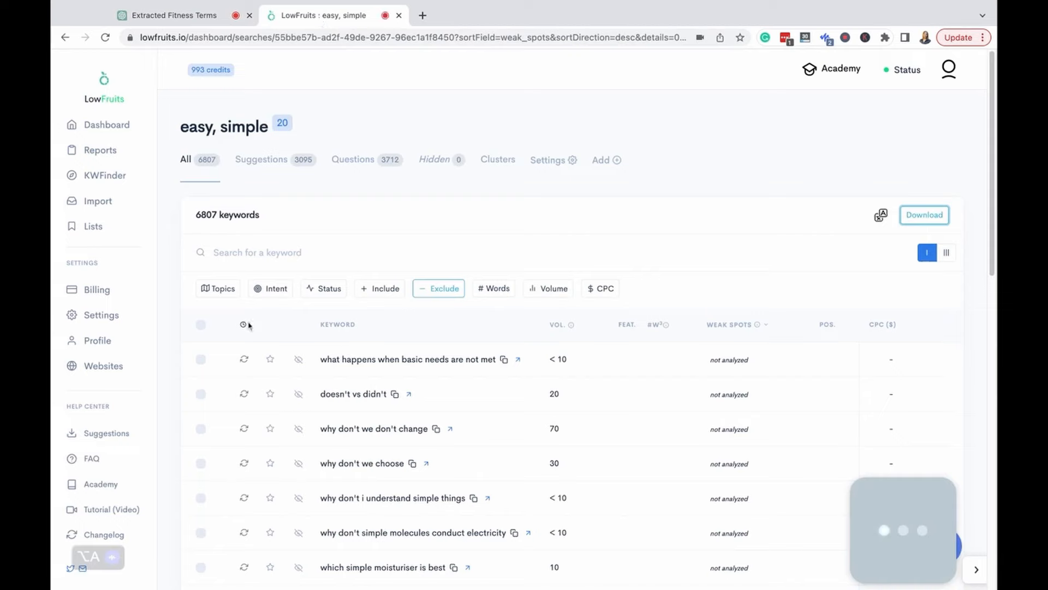
pyautogui.click(95, 202)
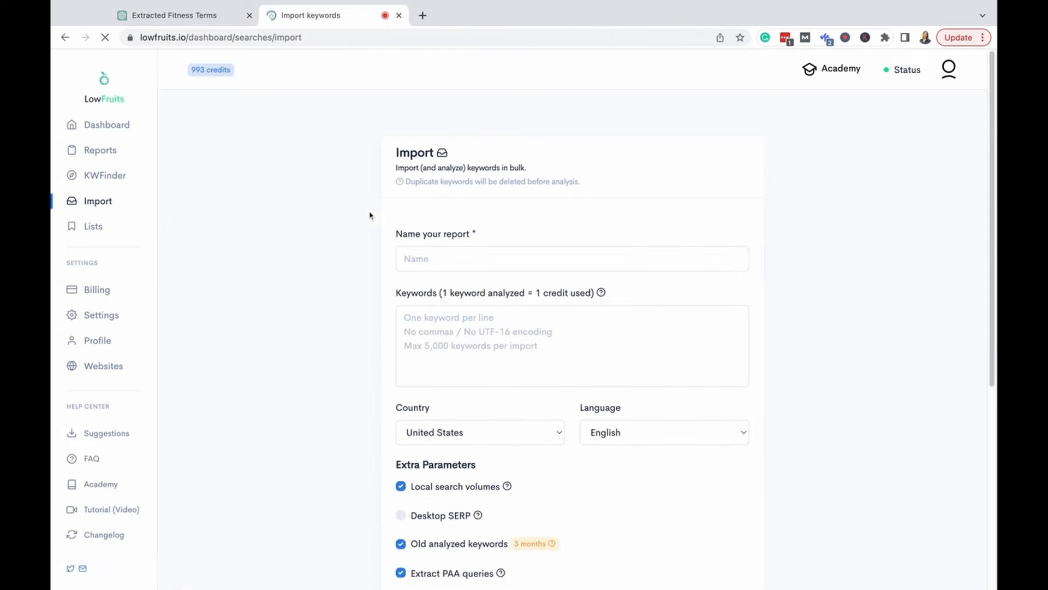
pyautogui.click(513, 318)
pyautogui.press('super+v')
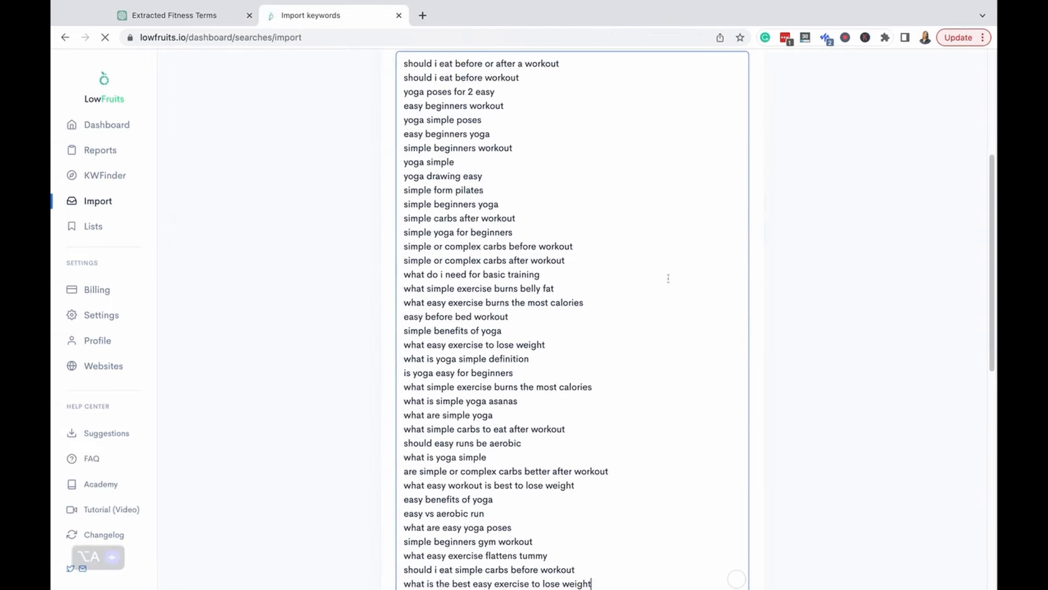
# Name the import "simple, easy report" and submit its keywords for analysis
pyautogui.scroll(5, 897, 256)
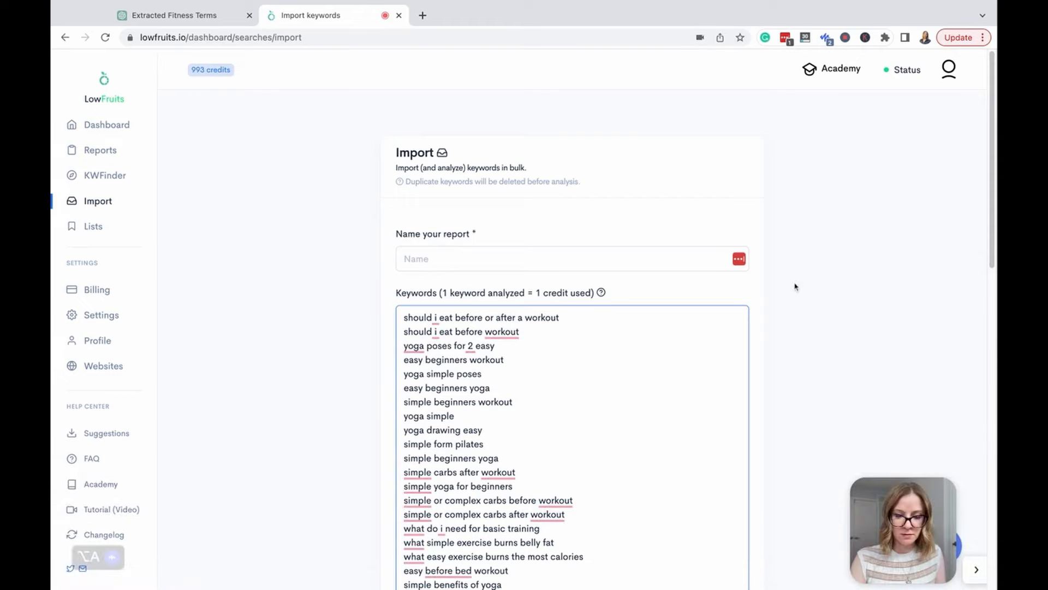
pyautogui.click(416, 259)
pyautogui.write('sime,')
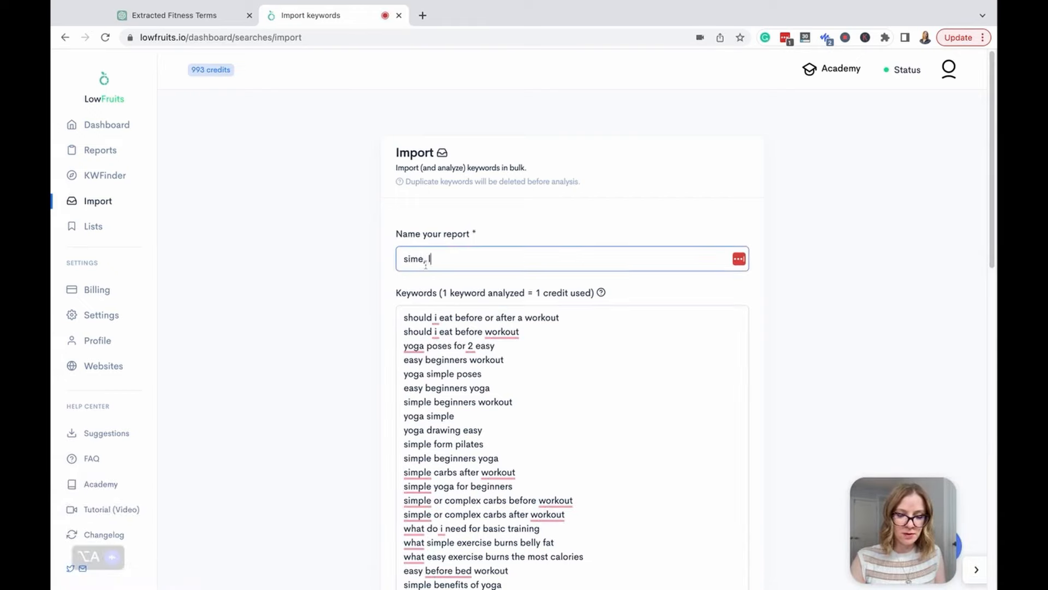
pyautogui.write('le, easy report')
pyautogui.scroll(-10, 982, 189)
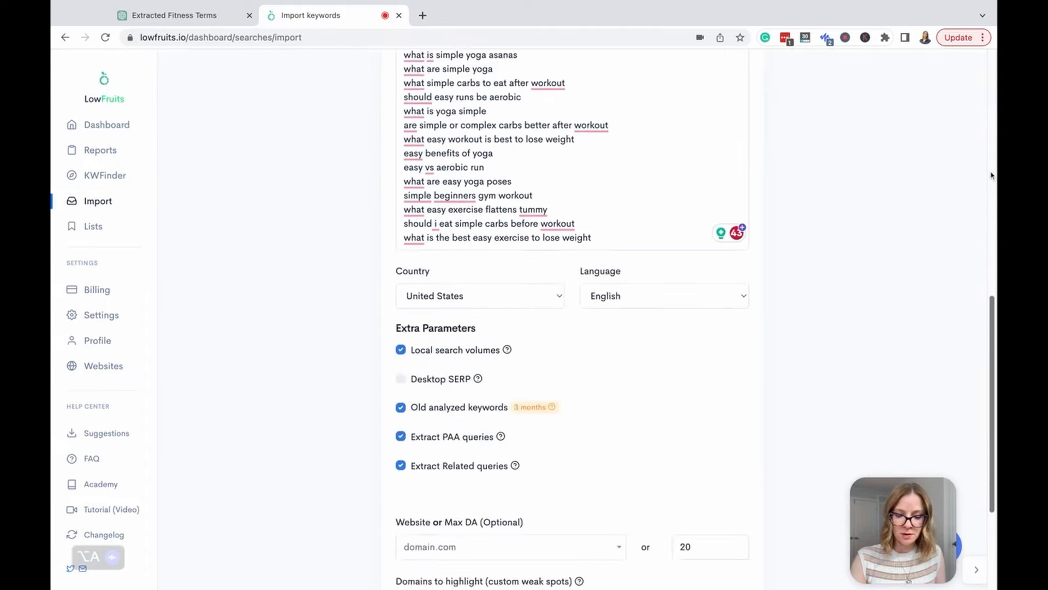
pyautogui.click(402, 263)
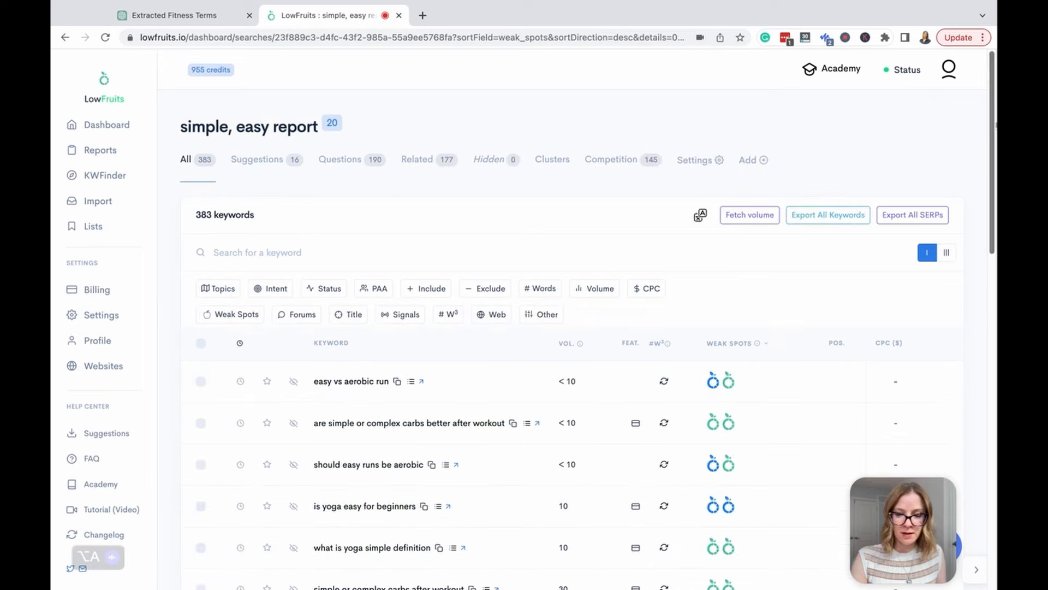
# Review the analyzed keywords in the simple, easy report and select all those on the current page
pyautogui.scroll(-3, 993, 128)
pyautogui.scroll(-10, 993, 128)
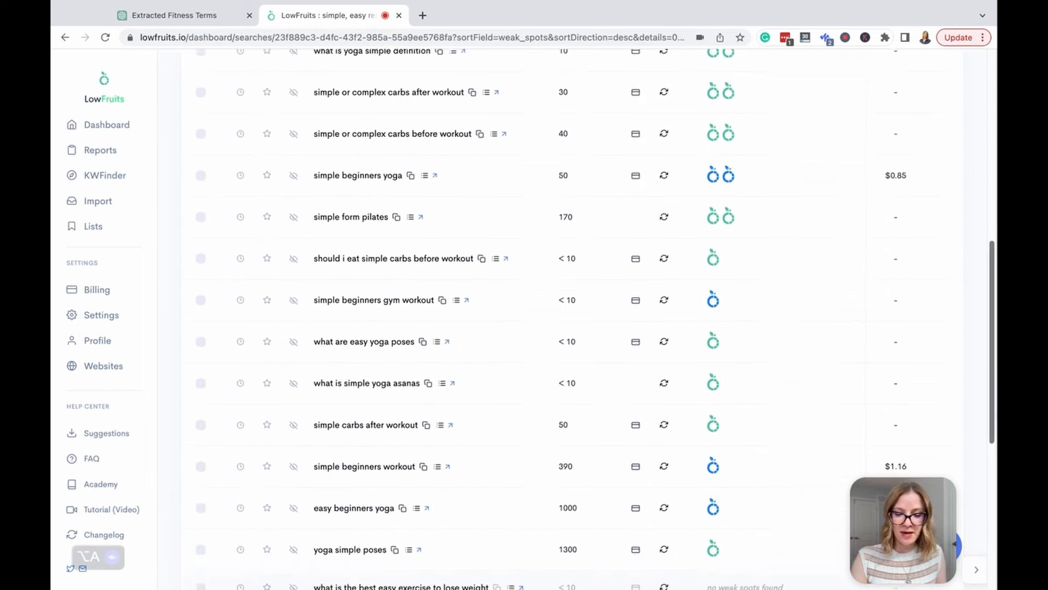
pyautogui.scroll(1, 577, 319)
pyautogui.scroll(-4, 578, 319)
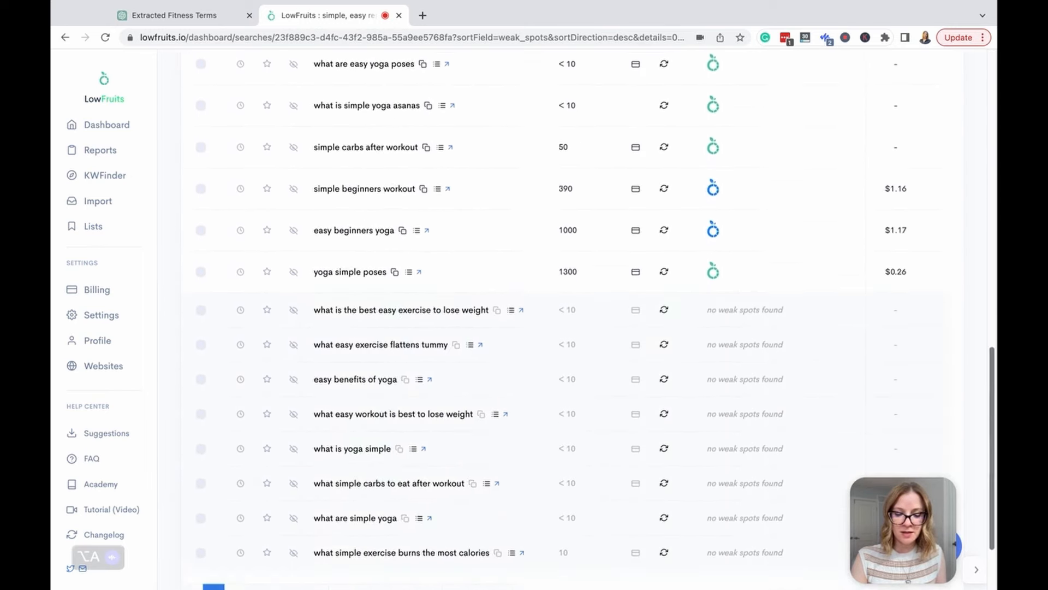
pyautogui.scroll(10, 578, 320)
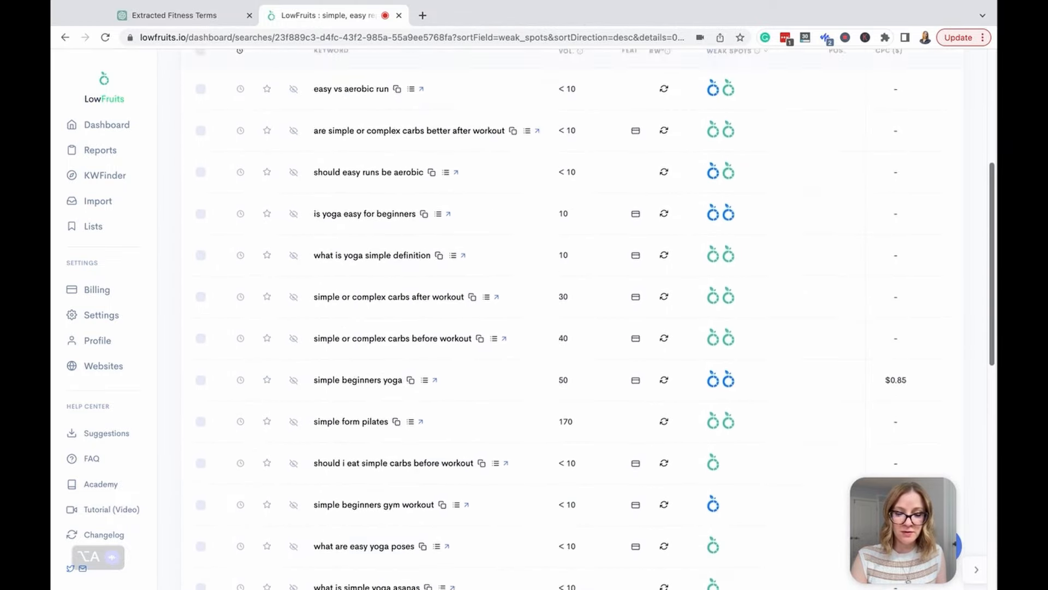
pyautogui.scroll(1, 577, 320)
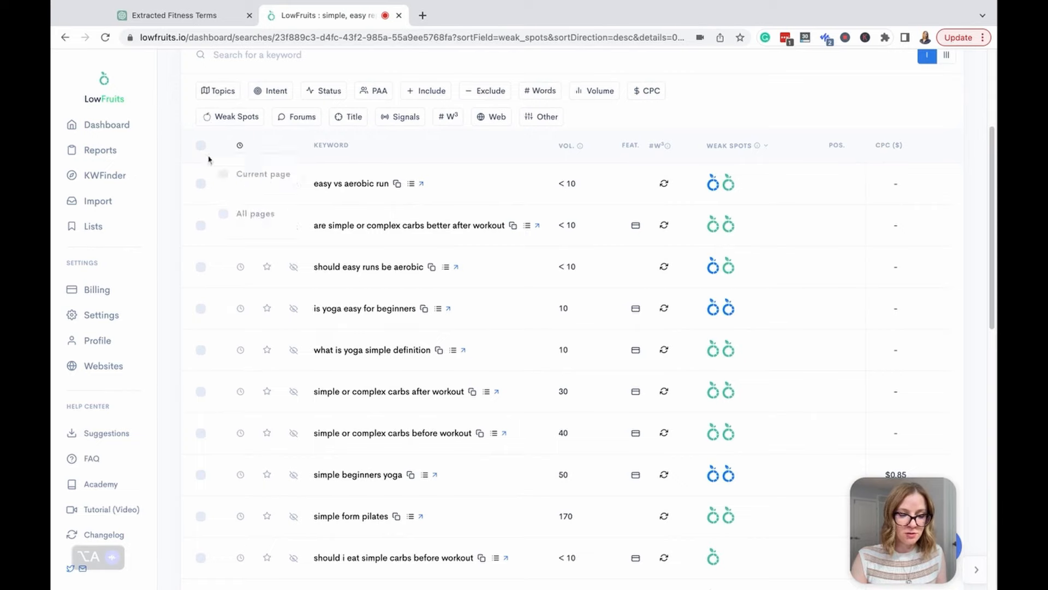
pyautogui.click(253, 171)
# Deselect the keywords on the current page that have no weak spots found
pyautogui.scroll(-9, 991, 151)
pyautogui.scroll(-3, 991, 150)
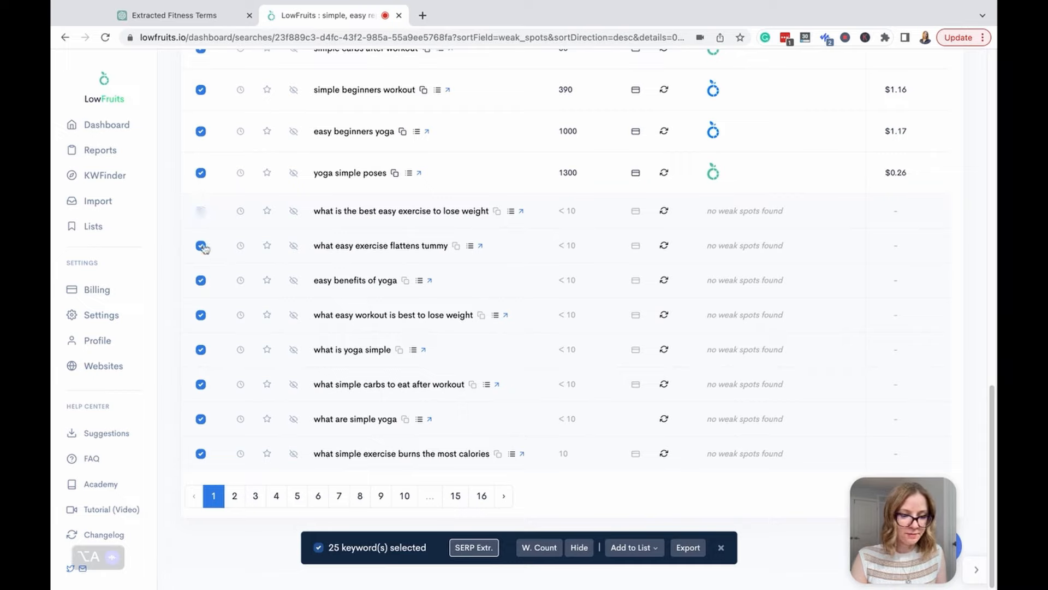
pyautogui.click(202, 245)
pyautogui.click(201, 315)
pyautogui.click(201, 384)
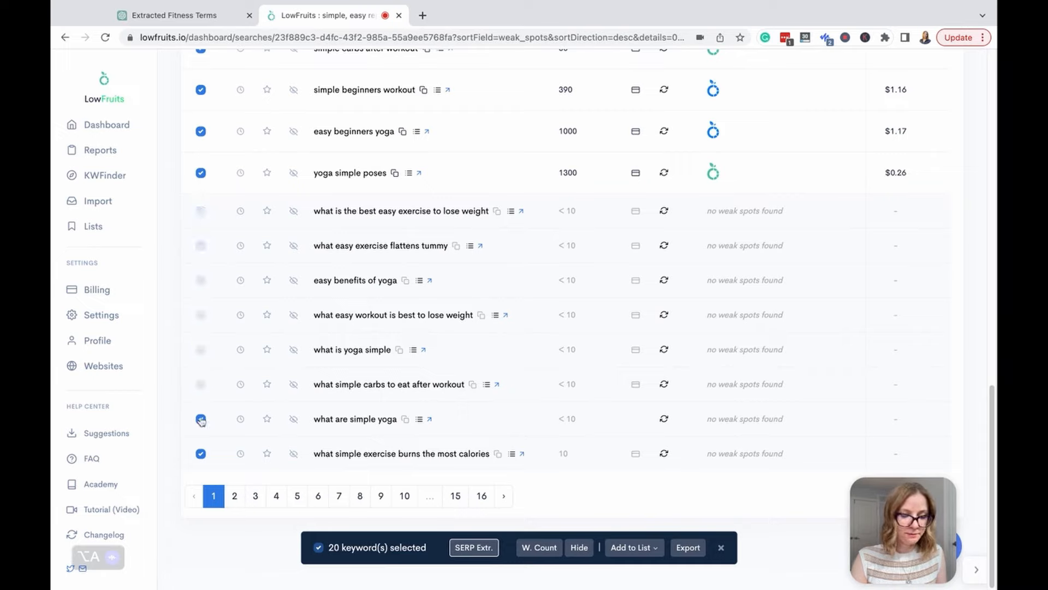
pyautogui.click(201, 419)
pyautogui.click(201, 453)
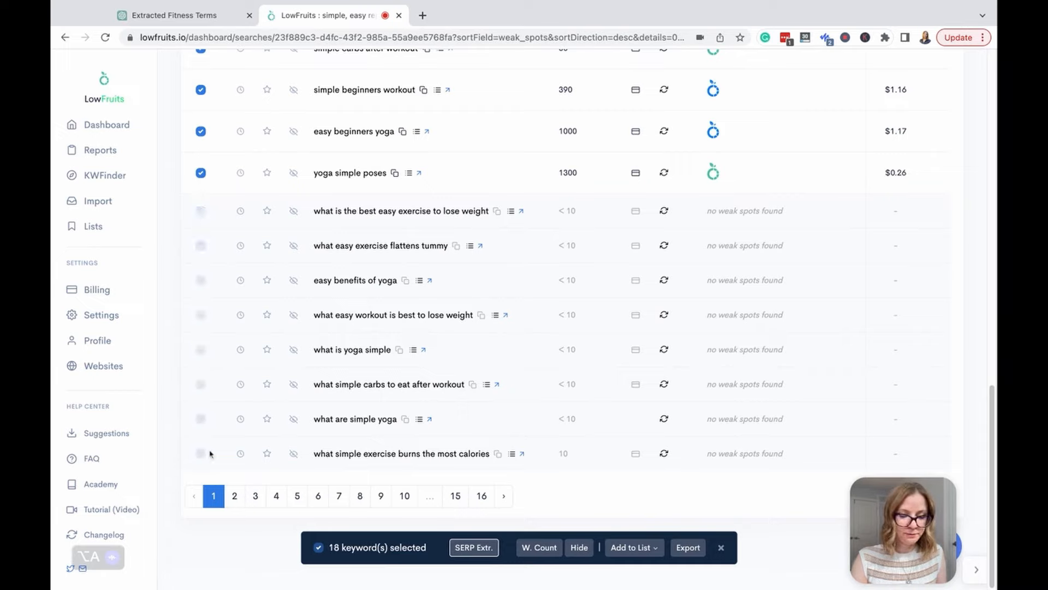
# Export the selected keywords of the simple, easy report and download the spreadsheet
pyautogui.click(689, 548)
pyautogui.scroll(1, 725, 451)
pyautogui.scroll(15, 902, 366)
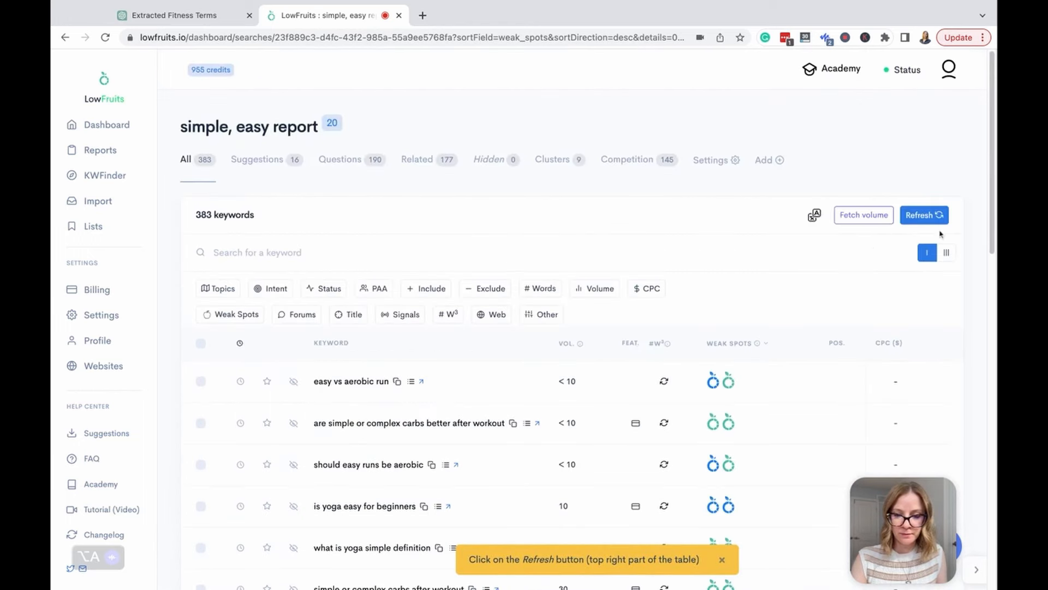
pyautogui.click(924, 215)
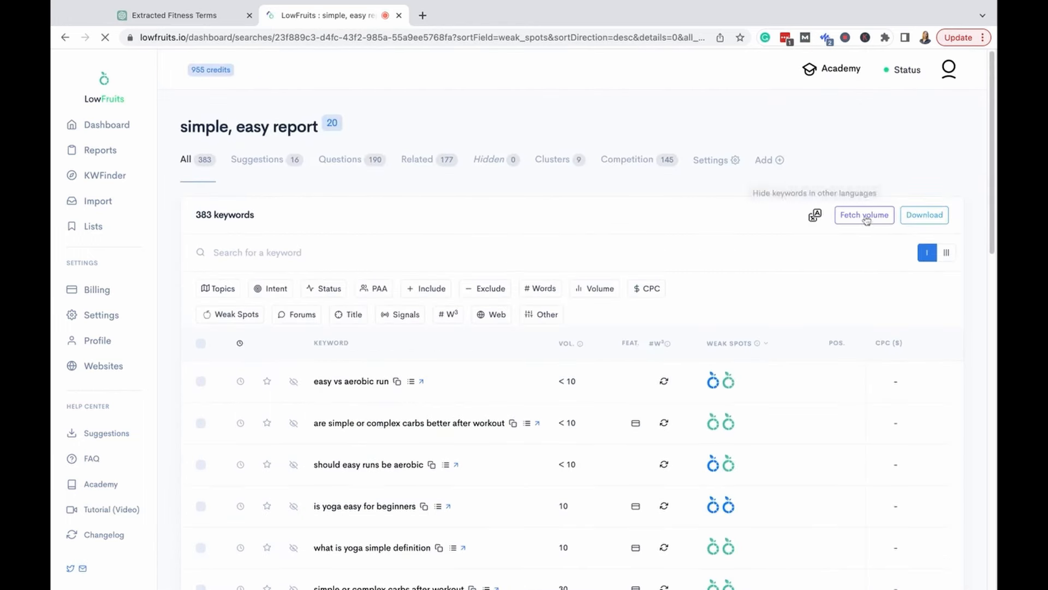
pyautogui.click(924, 214)
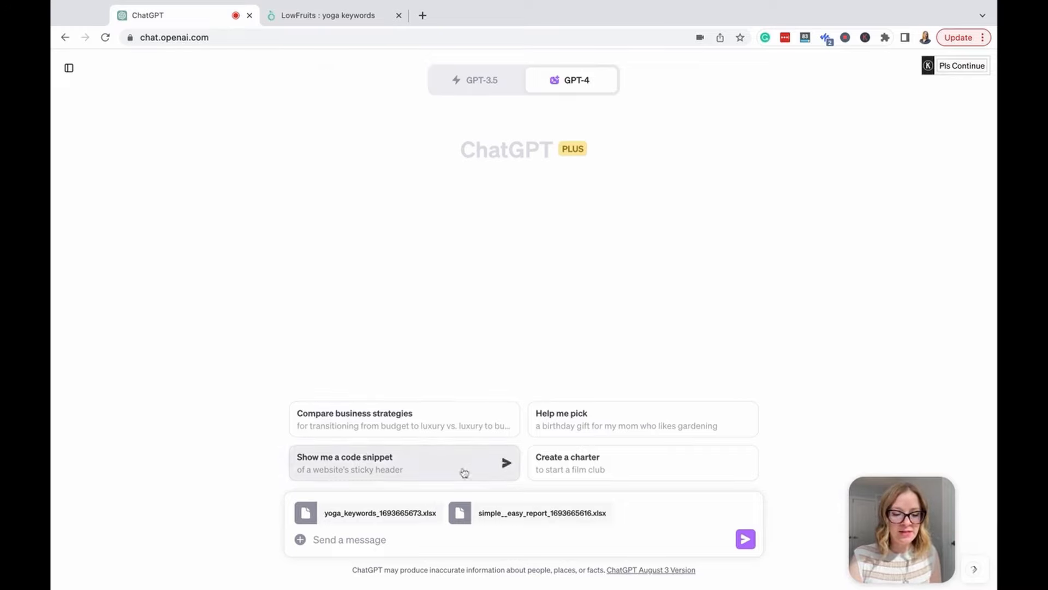
# Ask ChatGPT to consolidate all attached reports into one spreadsheet on one page, sorted by highest search volume
pyautogui.write('consolidate all reports onto one spreadsheet on one page - and sort by highest search volume.')
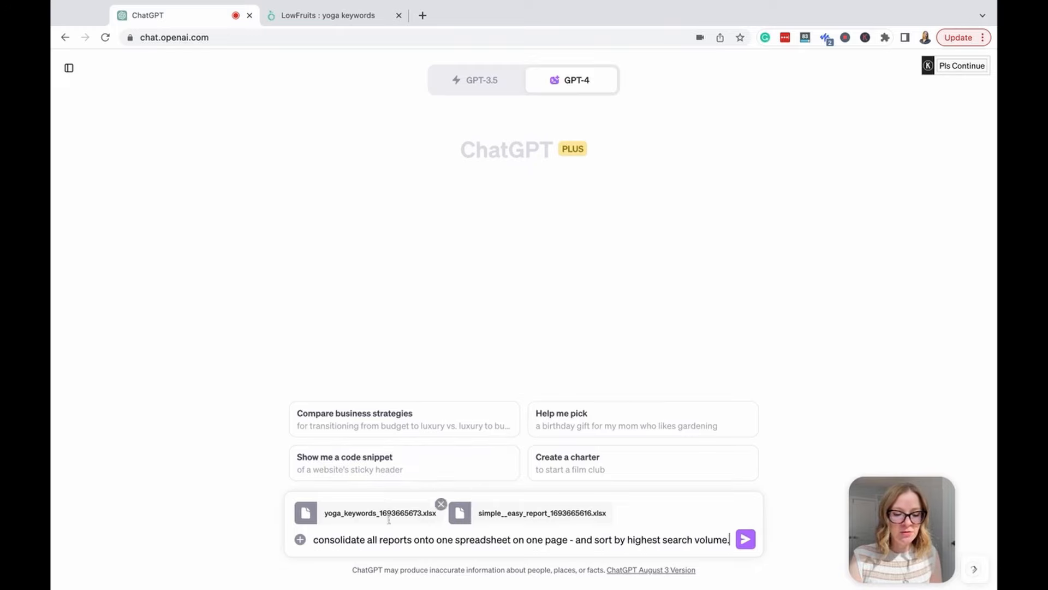
pyautogui.click(380, 540)
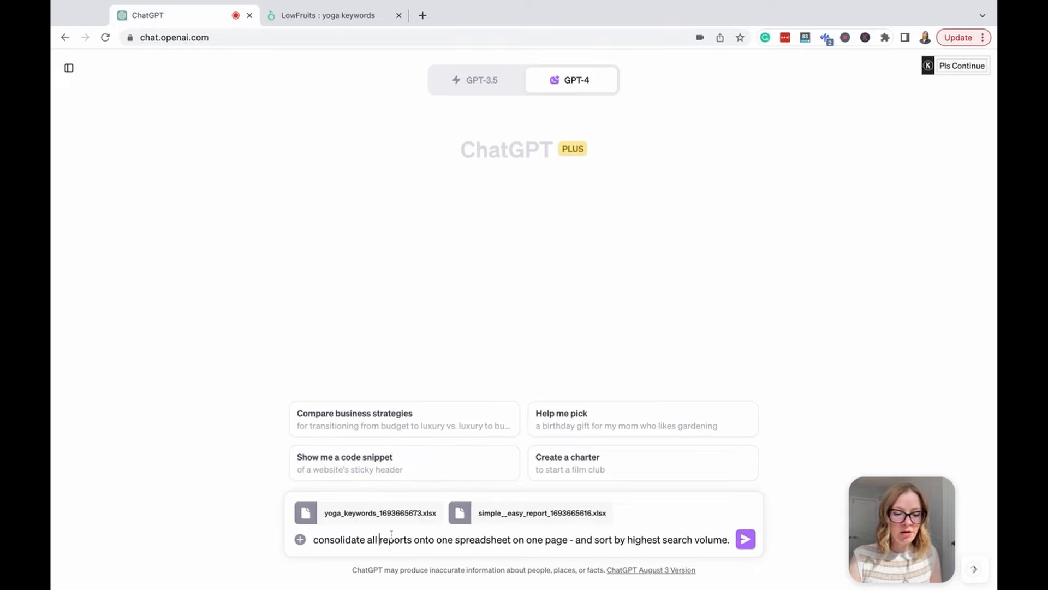
pyautogui.write('attached')
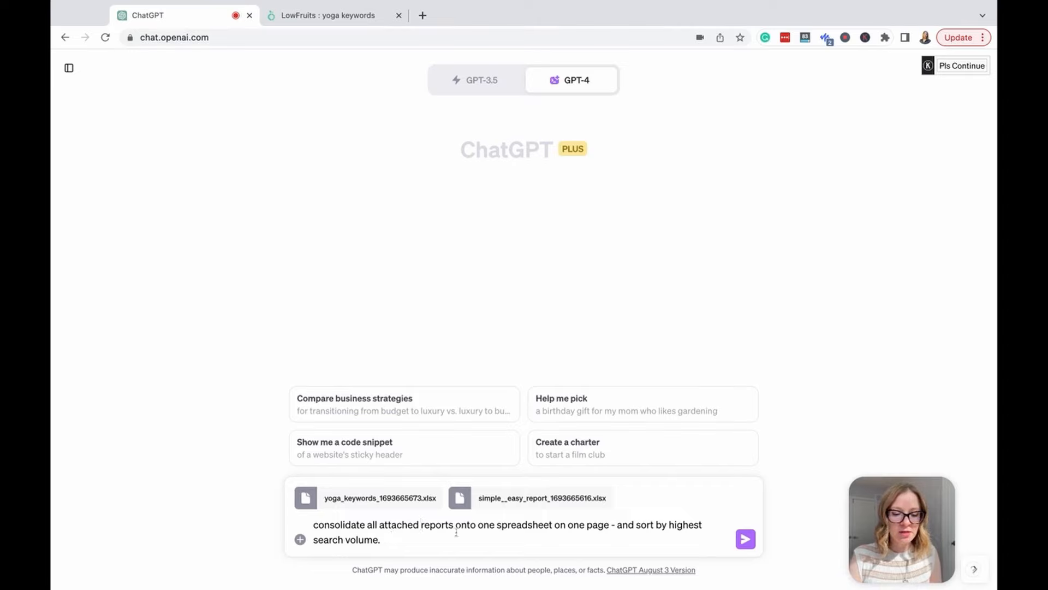
pyautogui.press('BackSpace')
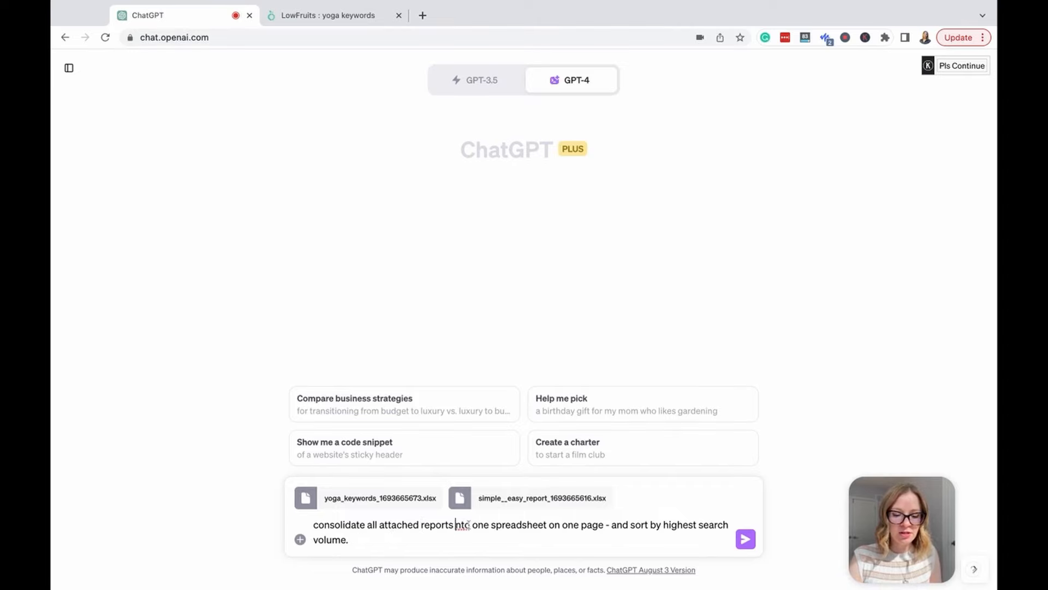
pyautogui.write('into')
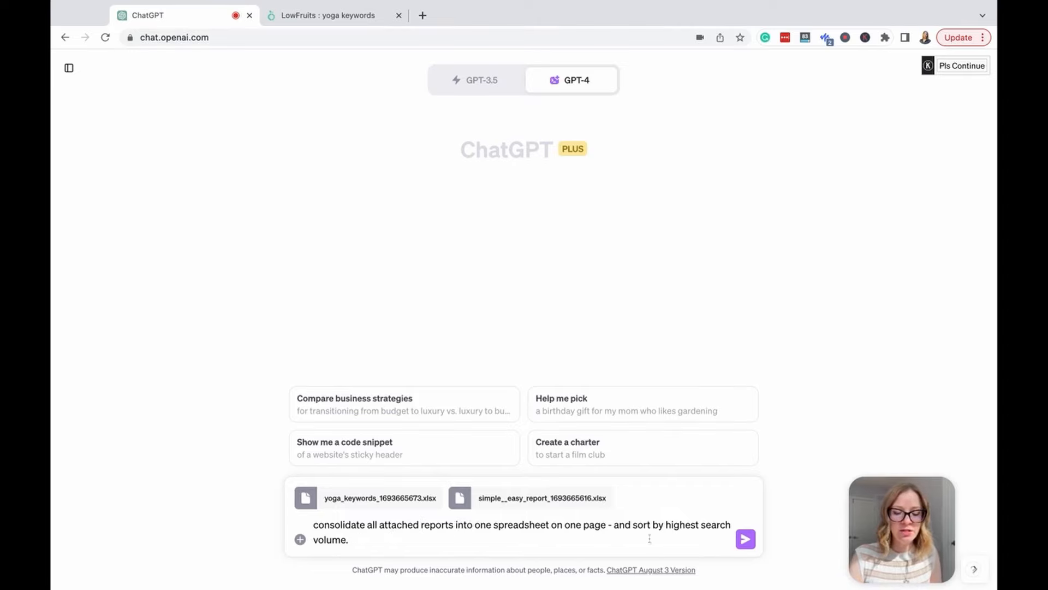
pyautogui.click(745, 538)
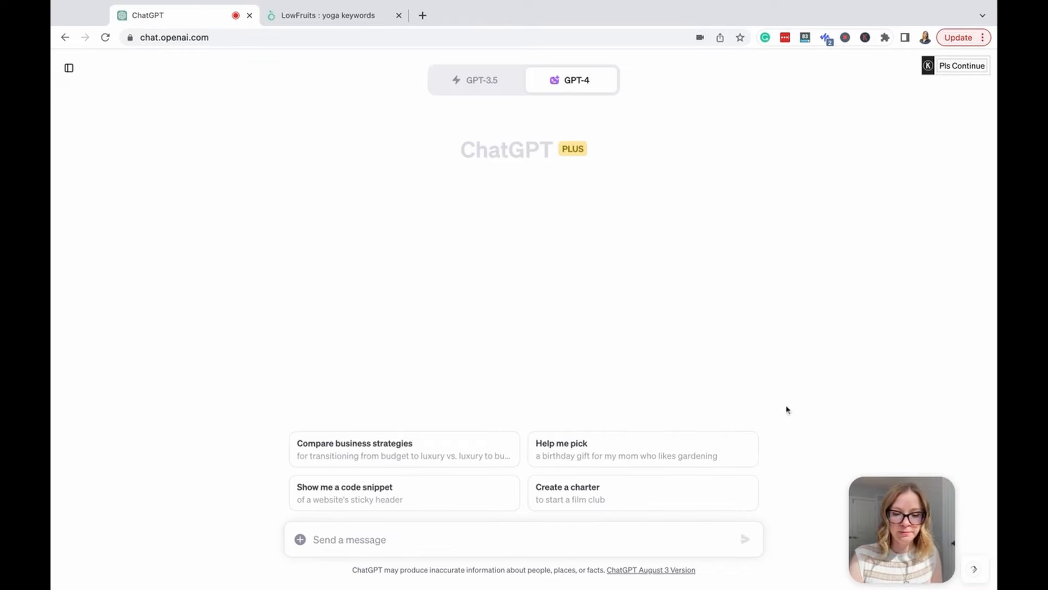